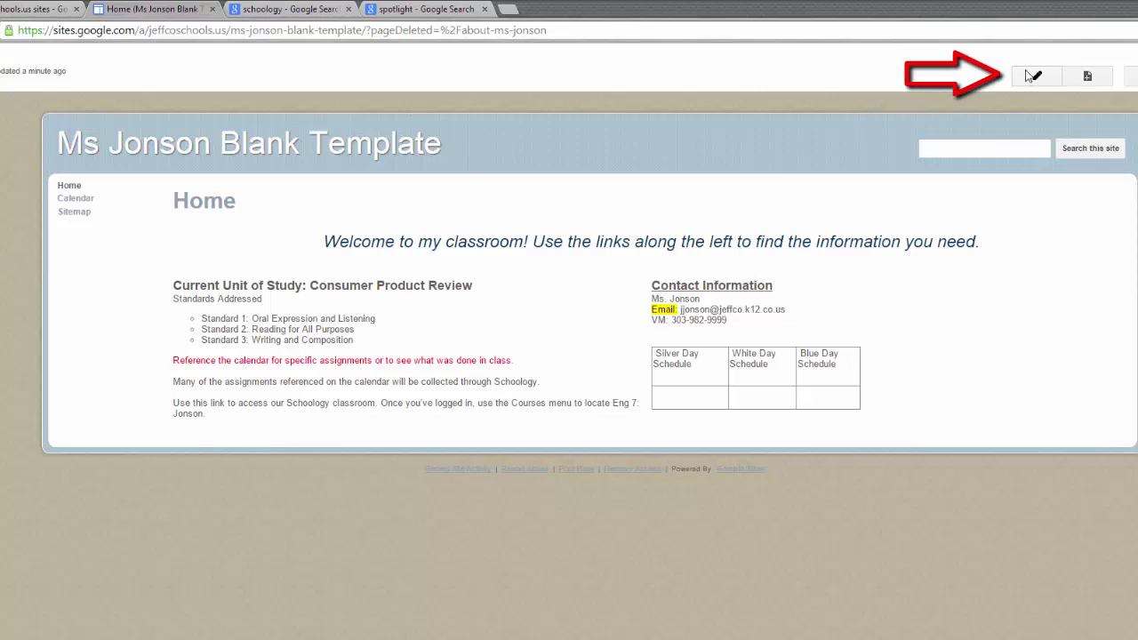
Start editing the Home page and add a blank line above the Contact Information heading.
left_click(1029, 82)
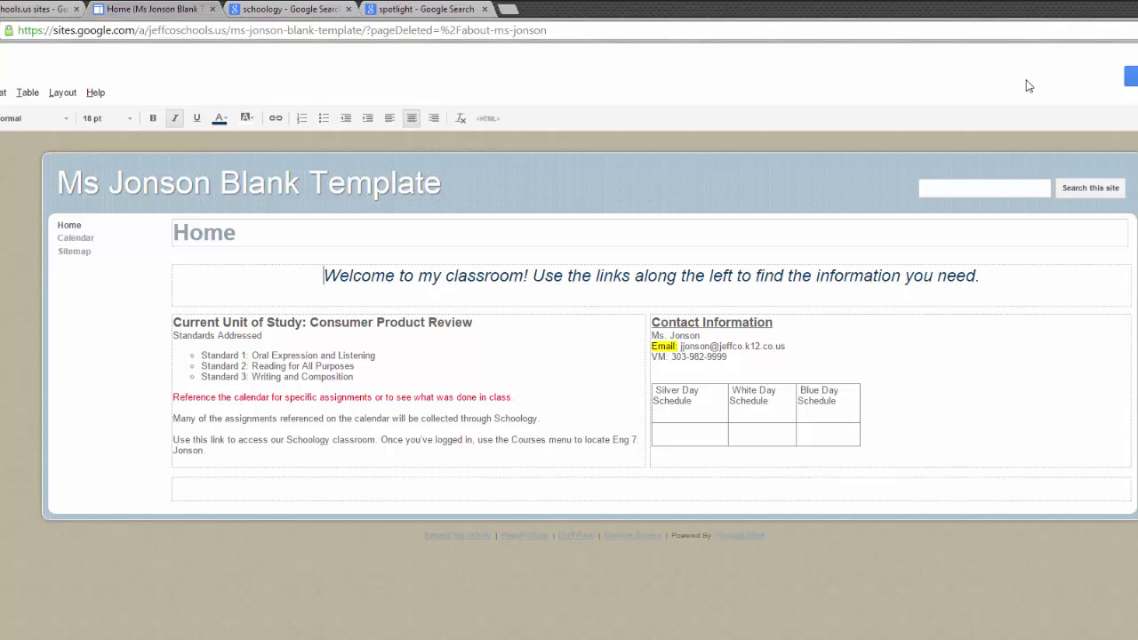
left_click(653, 322)
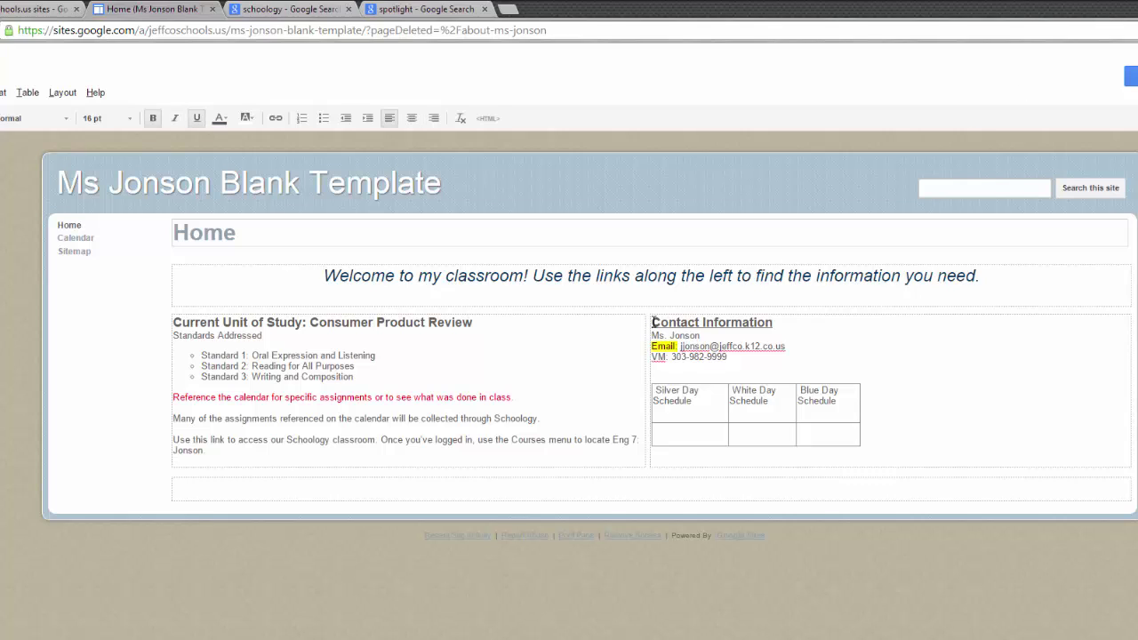
key("Return")
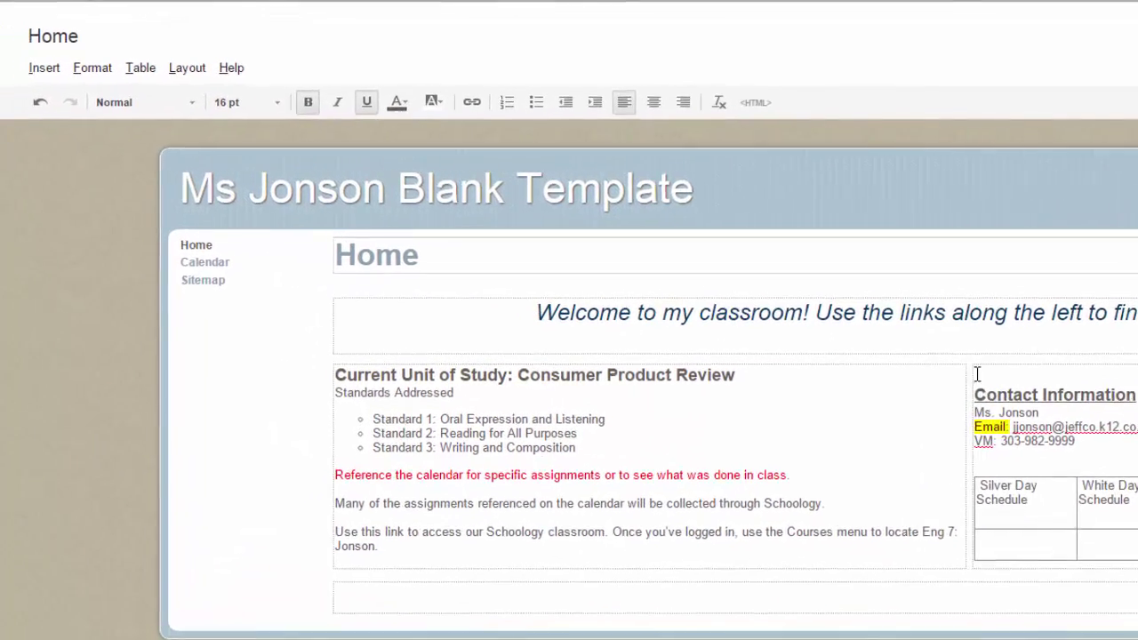
Upload the teacher-and-student photo from the Google Sites Revision folder for the line above Contact Information.
left_click(60, 64)
left_click(152, 140)
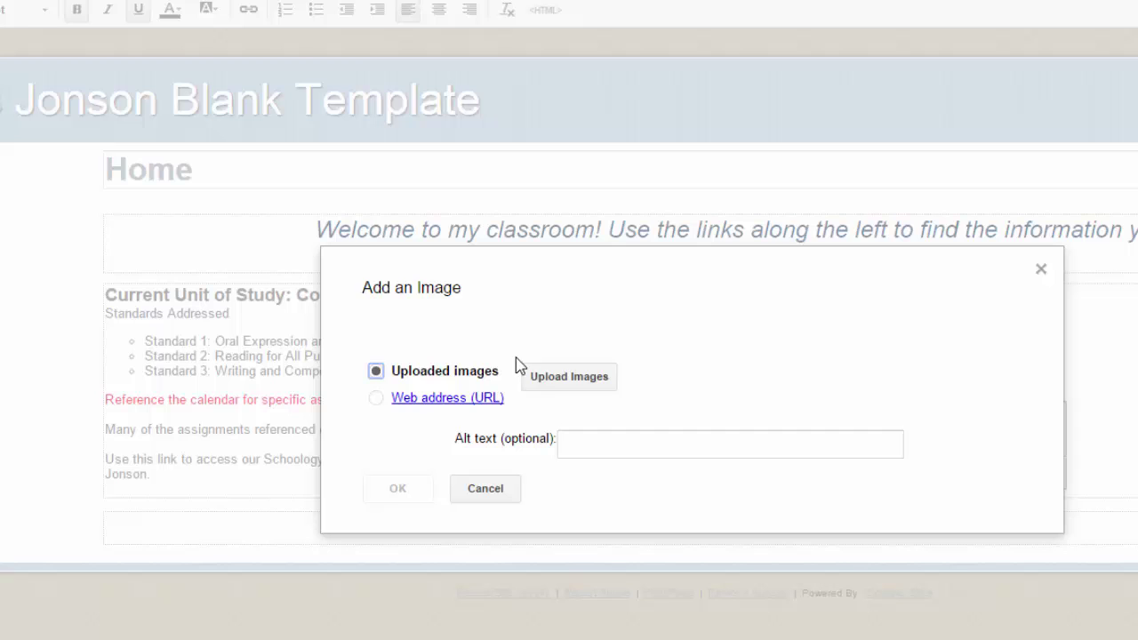
left_click(569, 376)
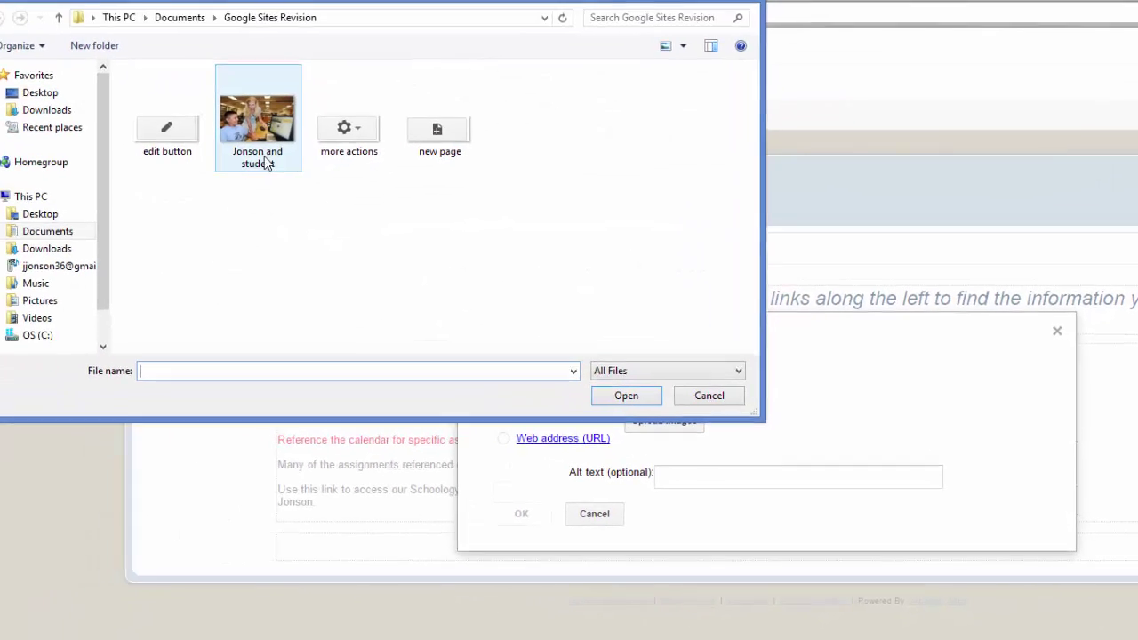
left_click(159, 67)
left_click(569, 368)
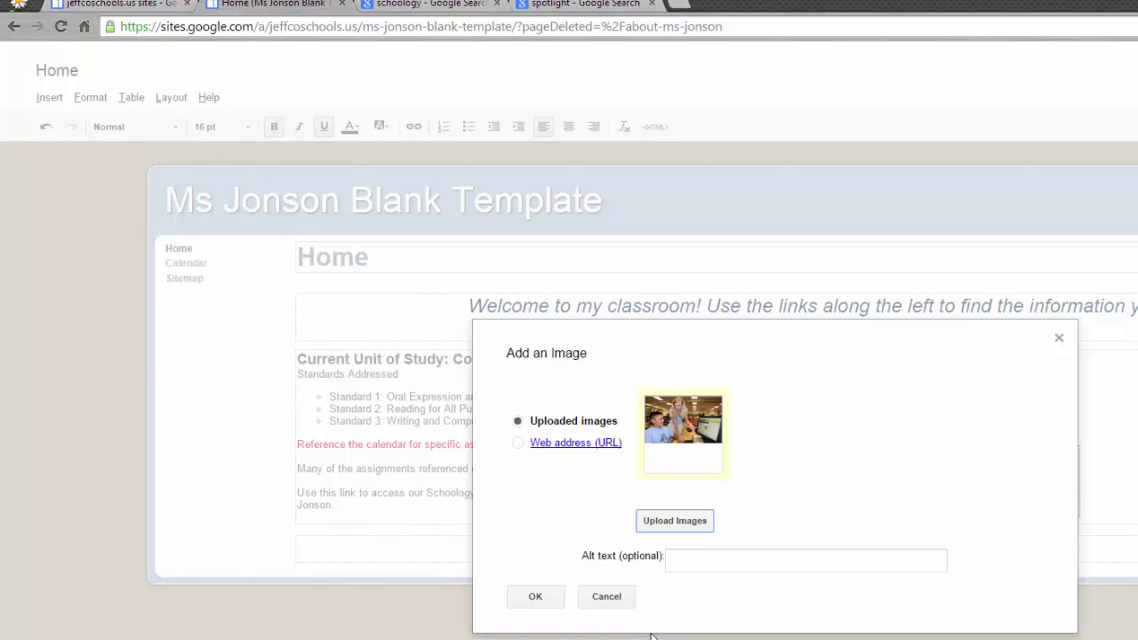
Give the photo an alt text naming the teacher and "Student", and insert it on the page.
left_click(712, 558)
type("Ms")
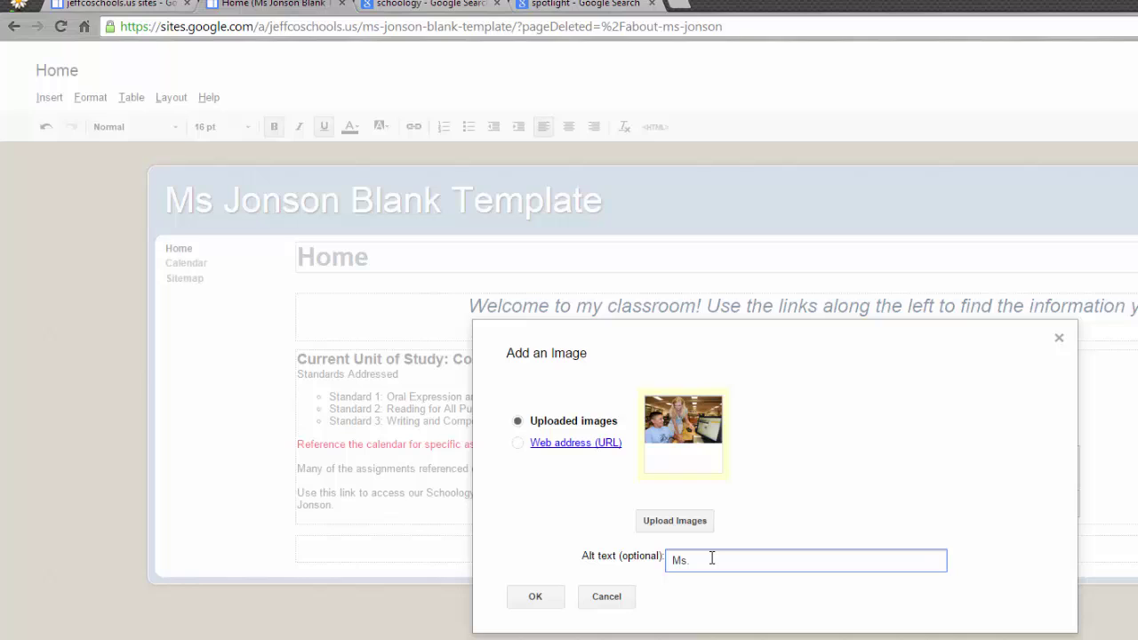
type(". Jonson and Student")
left_click(547, 603)
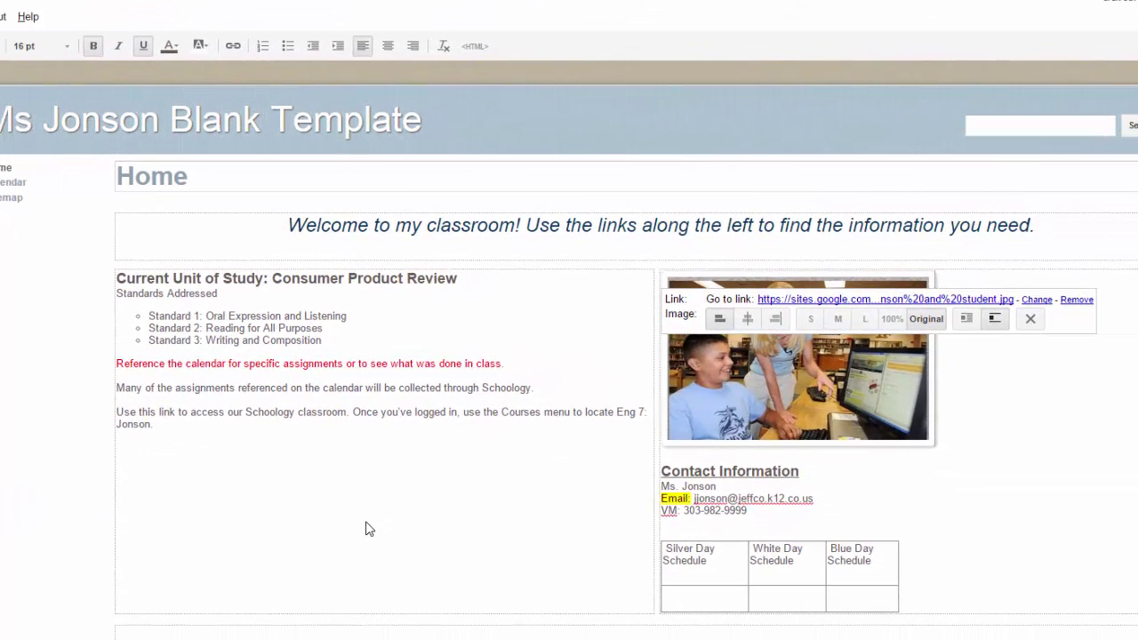
Compare the photo's small, medium and large sizes and set it to small.
left_click(809, 320)
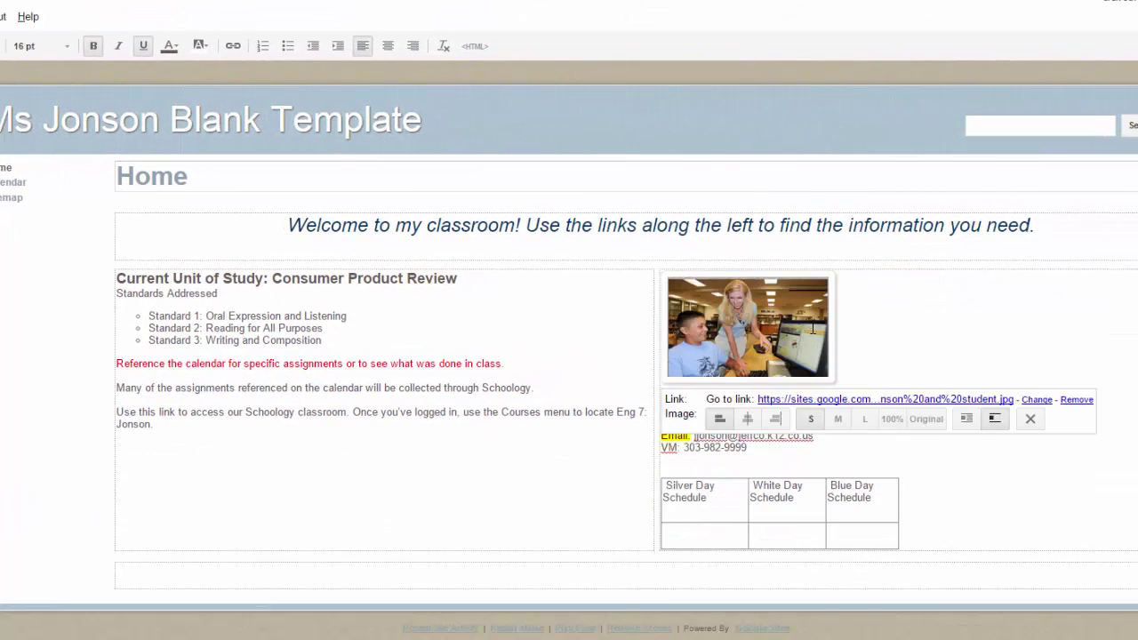
left_click(840, 419)
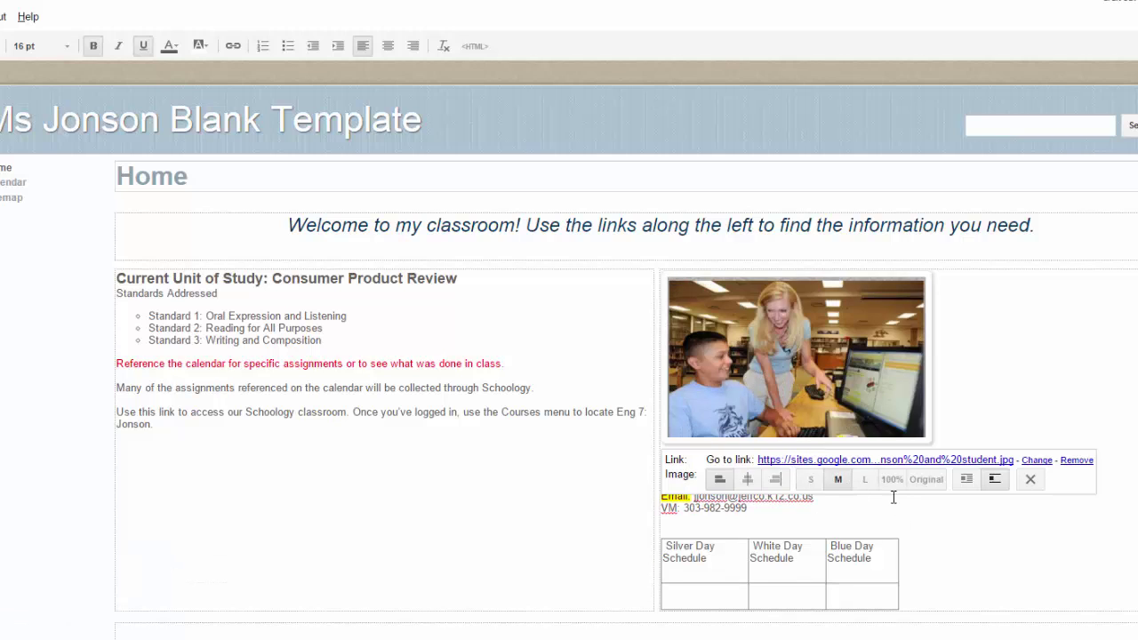
left_click(870, 480)
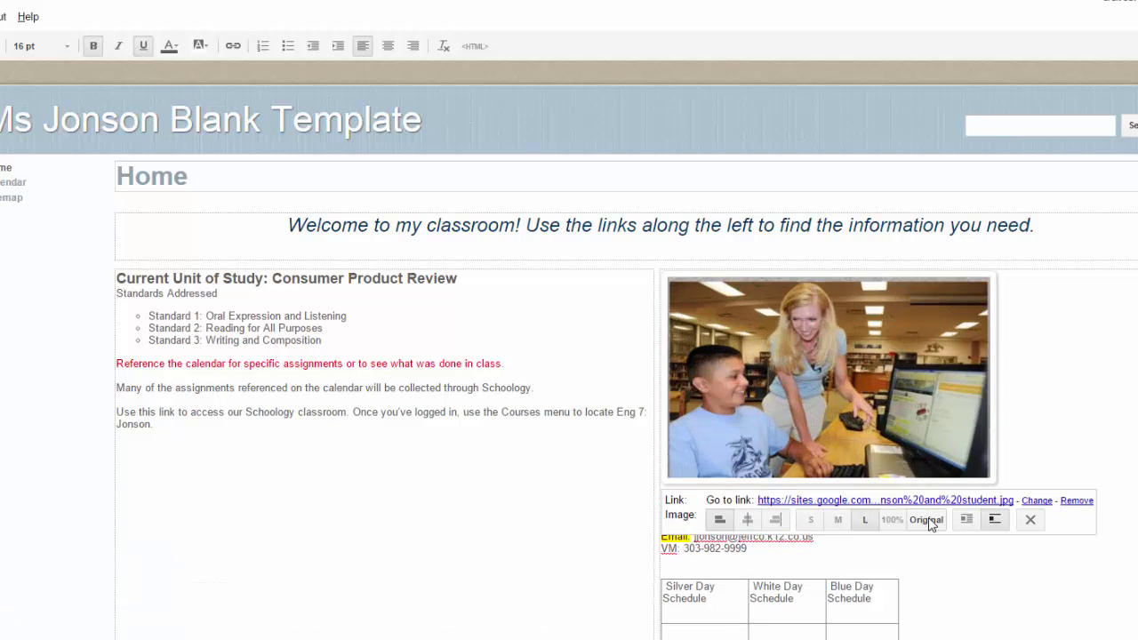
left_click(810, 519)
Add blank lines between the red calendar sentence and the paragraph about assignments collected through Schoology.
left_click(948, 483)
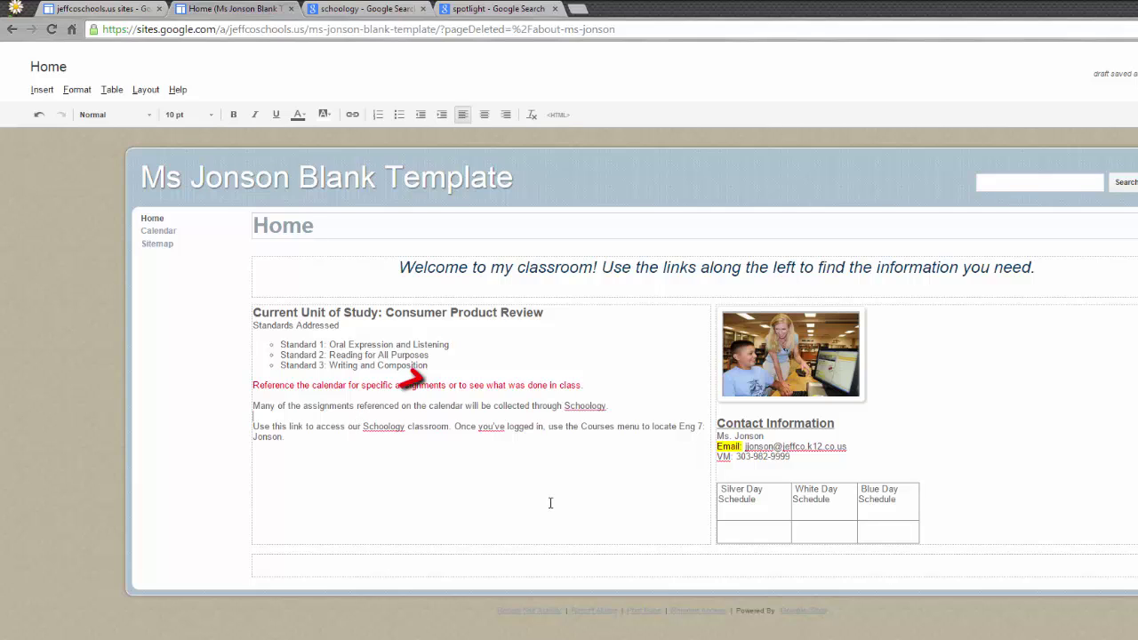
key("Return")
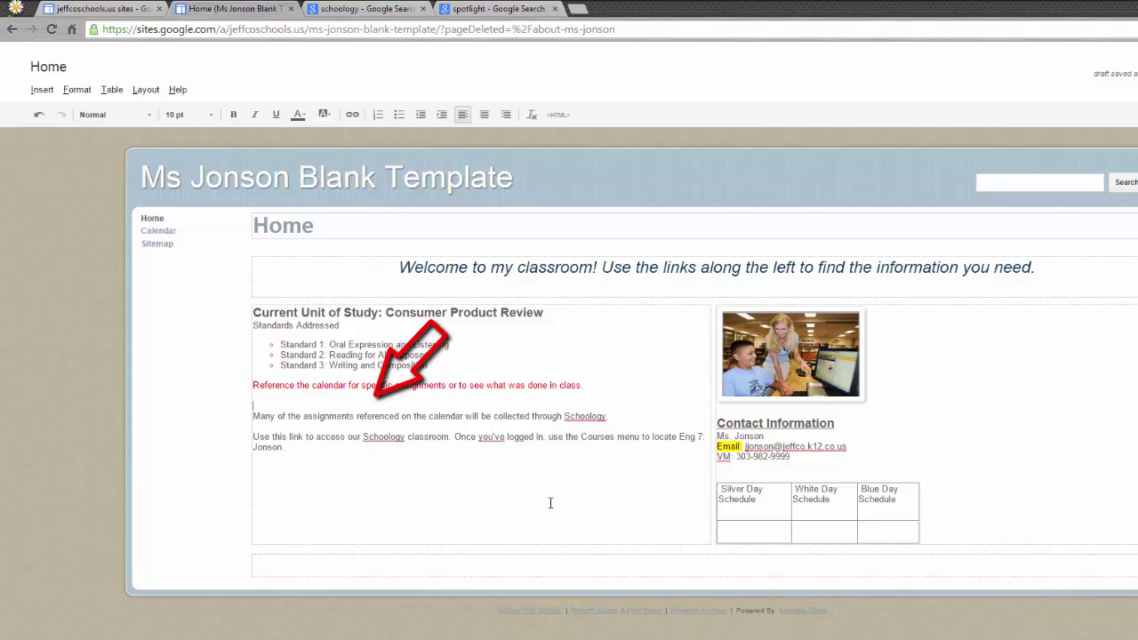
key("Return")
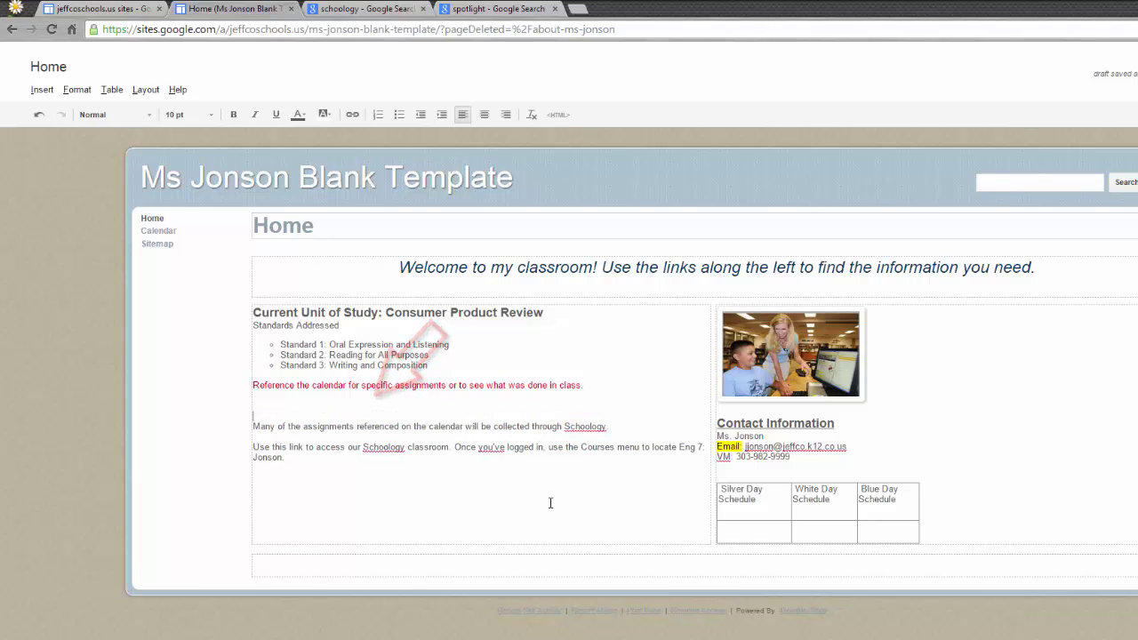
Switch to the Schoology icon image search and copy the image URL of the 170 × 170 round logo from nccspa.org.
left_click(405, 9)
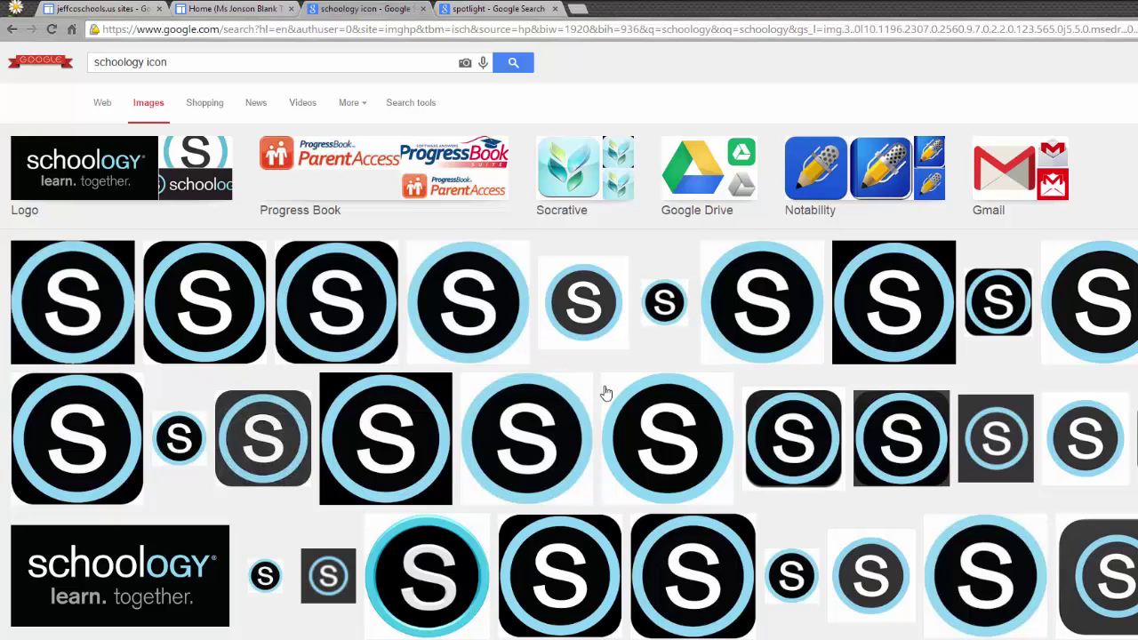
left_click(587, 322)
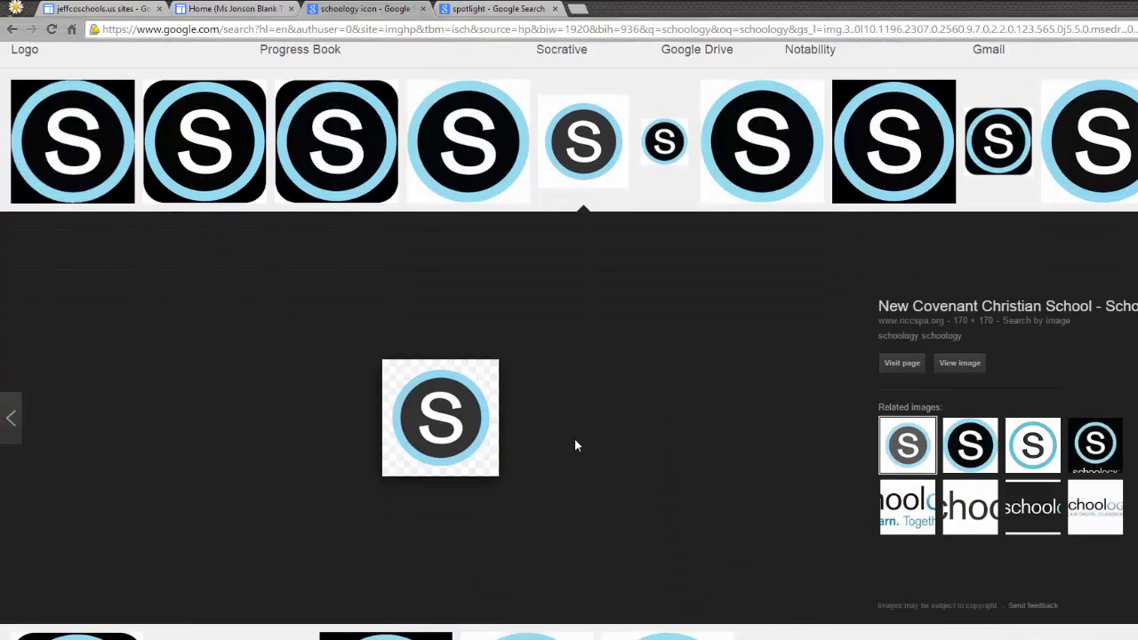
right_click(451, 417)
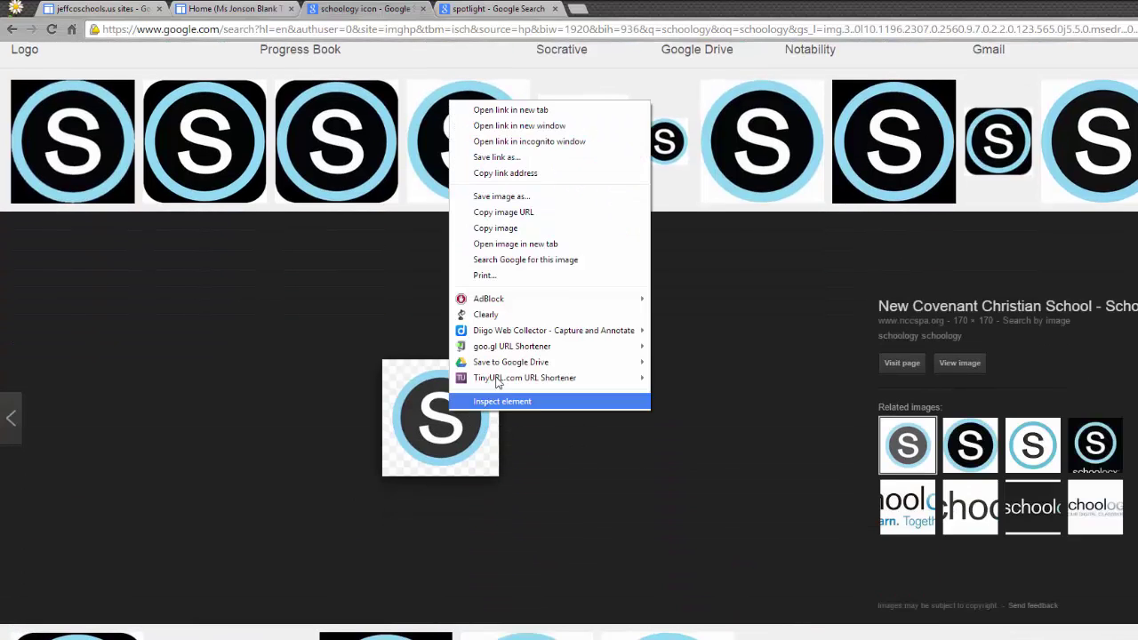
left_click(551, 214)
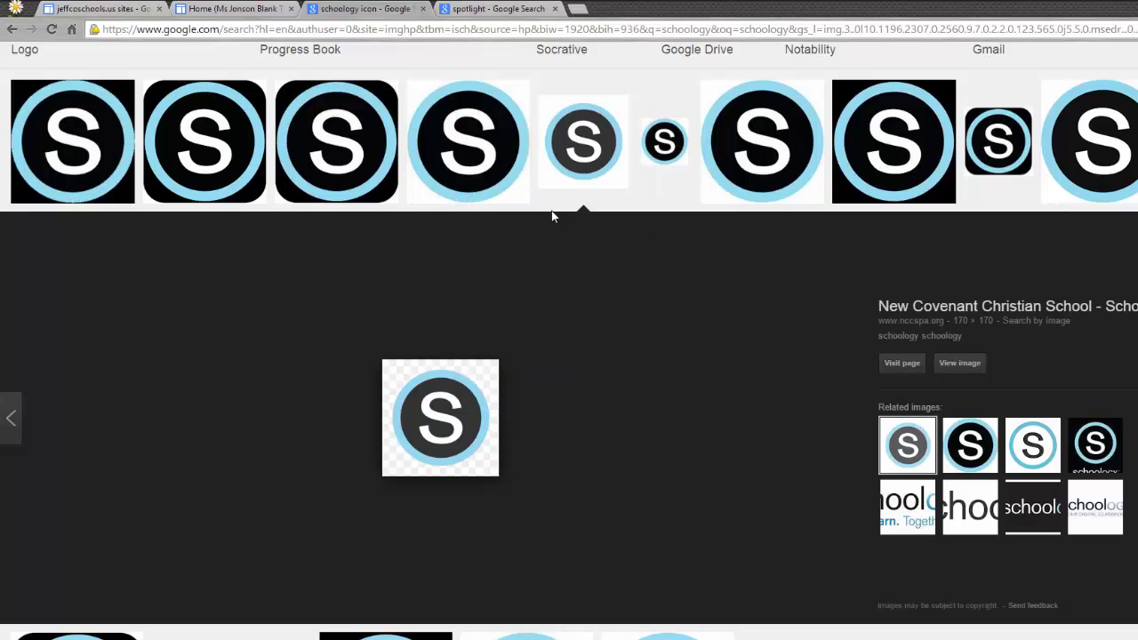
Return to the Home page and insert the copied Schoology logo by web address below the red sentence, with alt text "Schoology Logo".
left_click(249, 11)
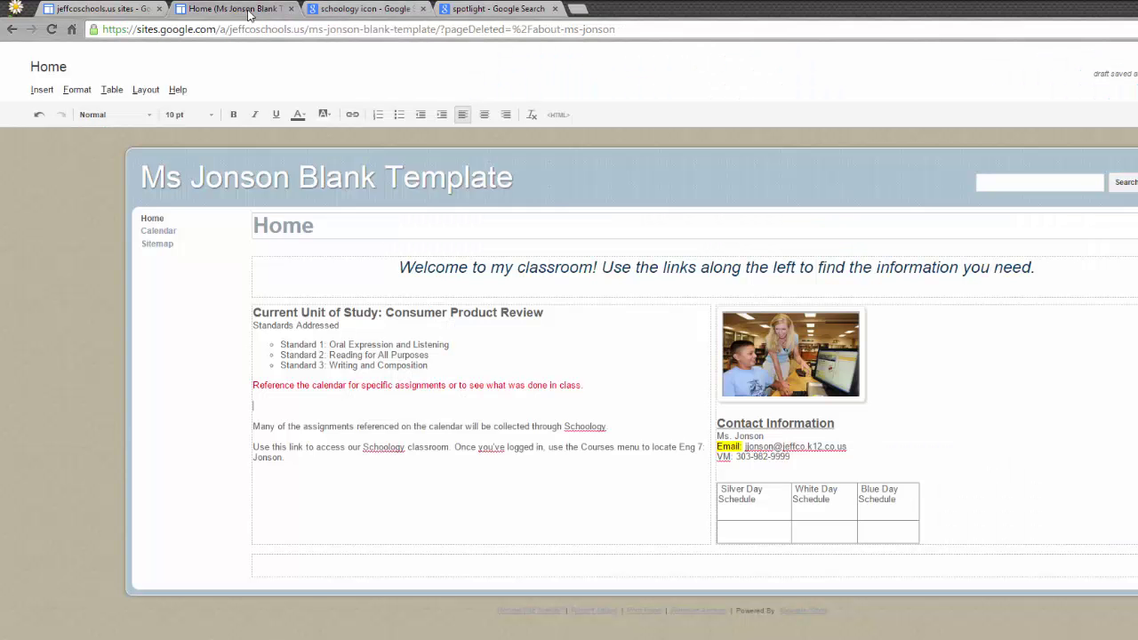
left_click(42, 90)
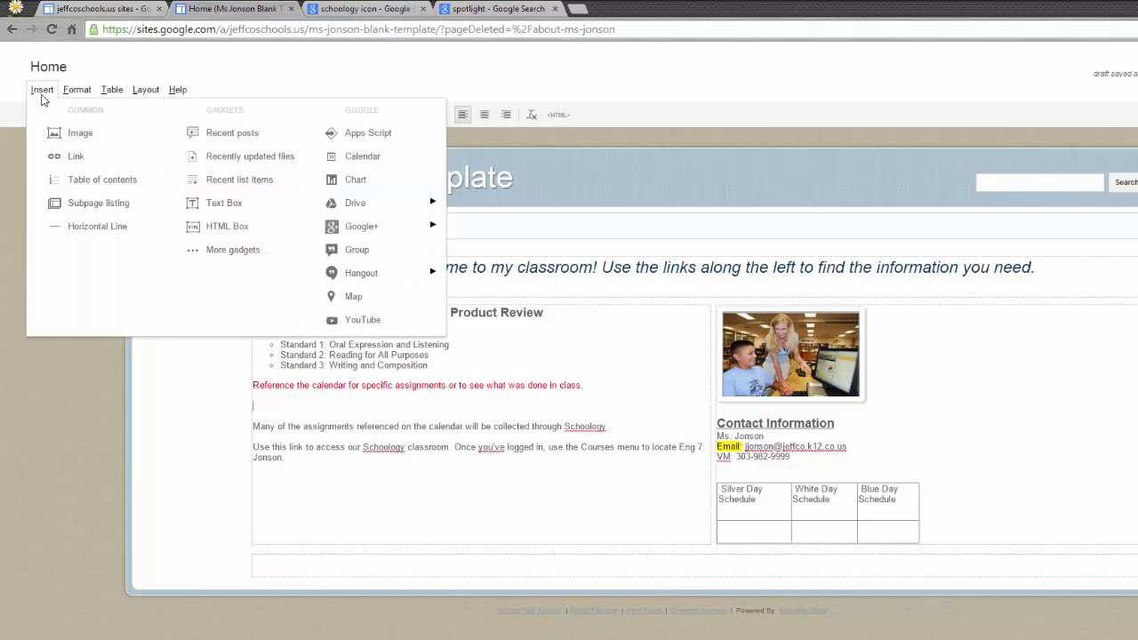
left_click(116, 141)
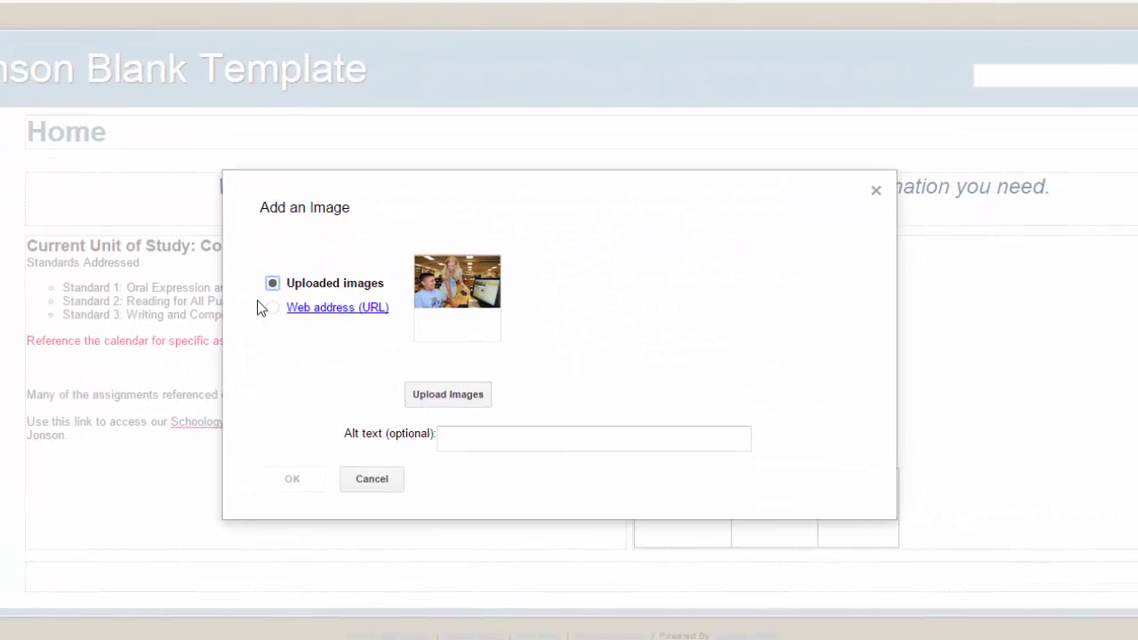
left_click(272, 307)
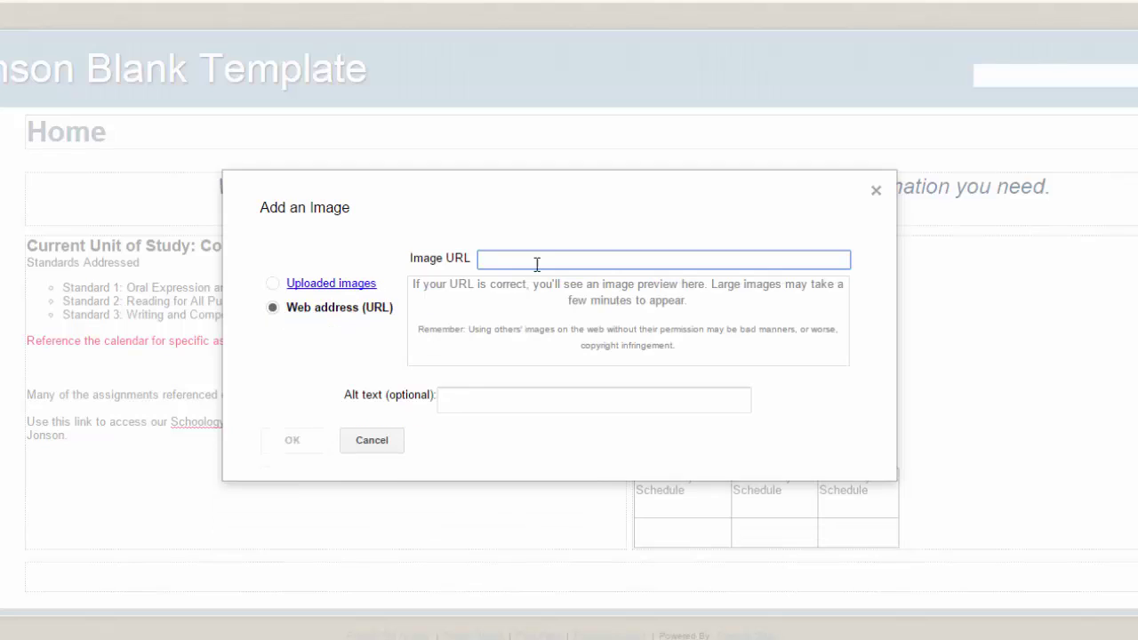
right_click(538, 262)
left_click(557, 362)
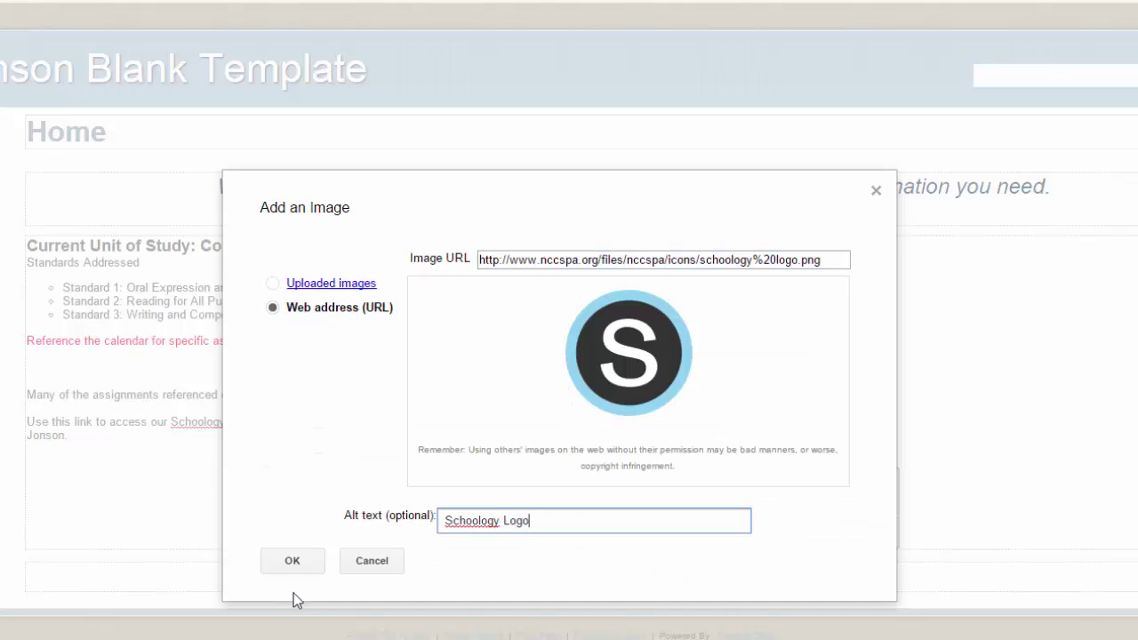
left_click(307, 563)
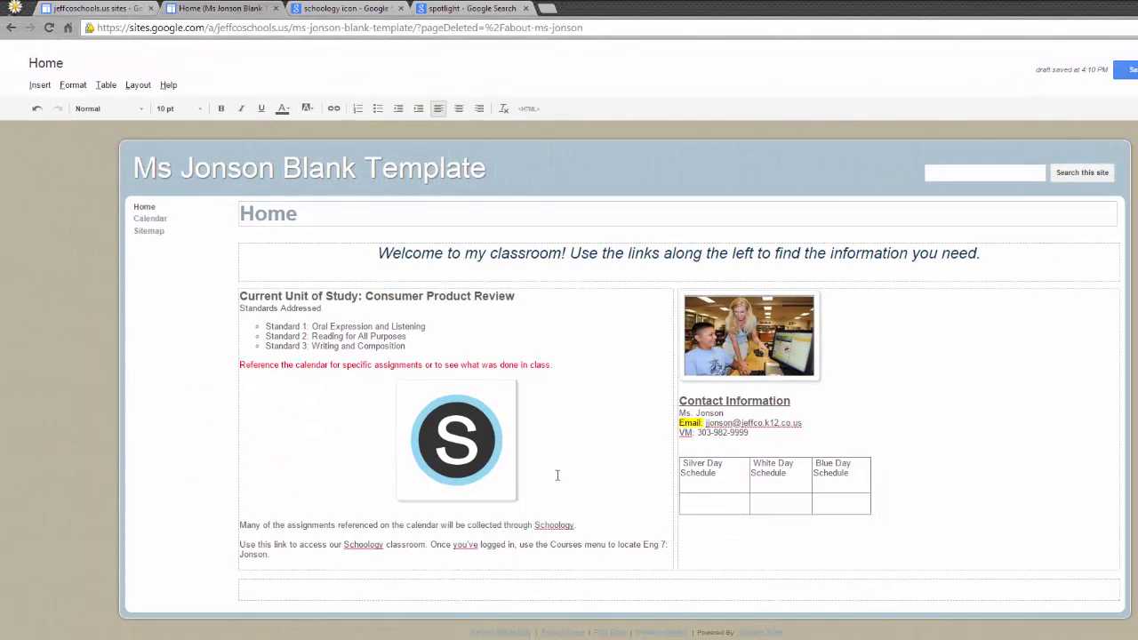
Add a blank line above the "Current Unit of Study: Consumer Product Review" heading.
left_click(238, 299)
key("Return")
key("Return")
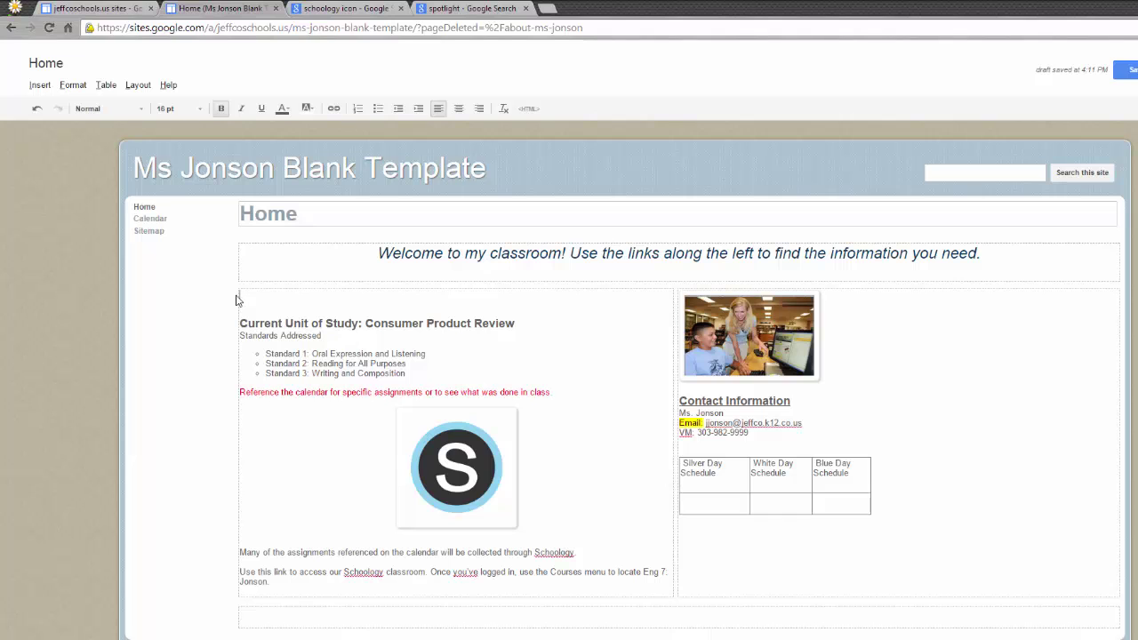
key("BackSpace")
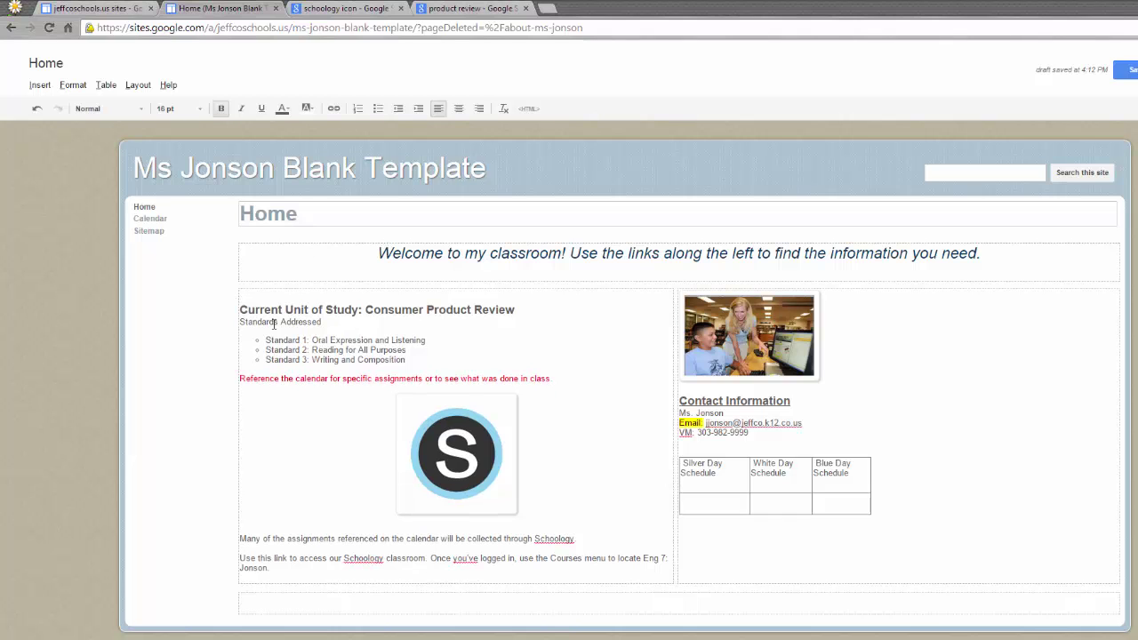
Find the black-bordered "Product Review" banner in the product review image search and place it above the Current Unit of Study heading.
left_click(458, 11)
scroll(436, 466, "down", 1)
scroll(436, 467, "down", 1)
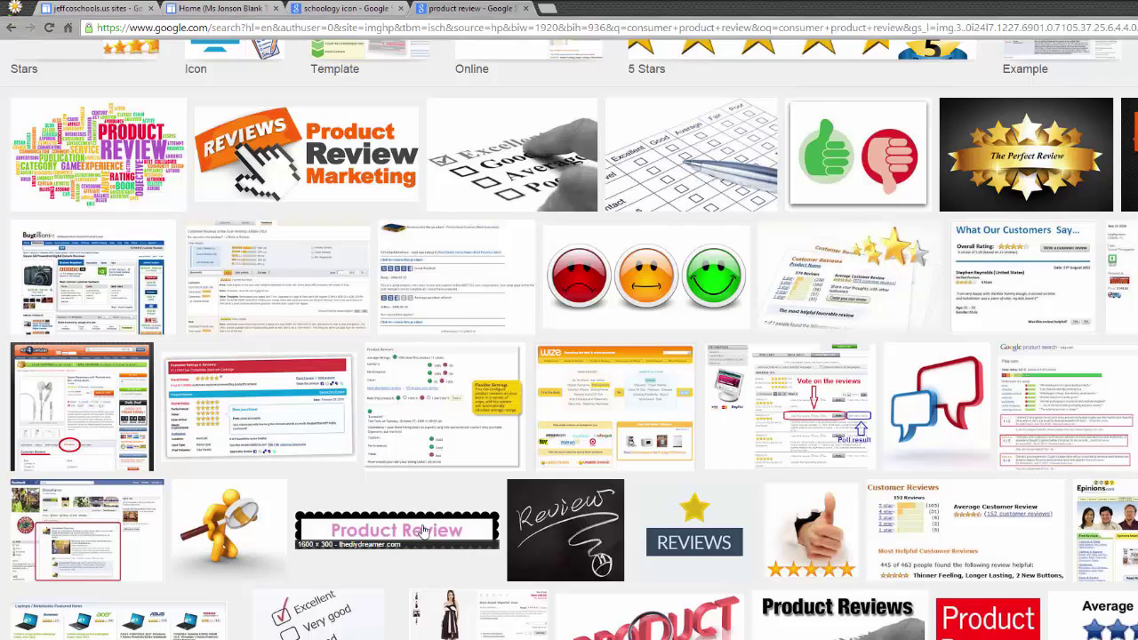
left_click_drag(423, 531, 362, 296)
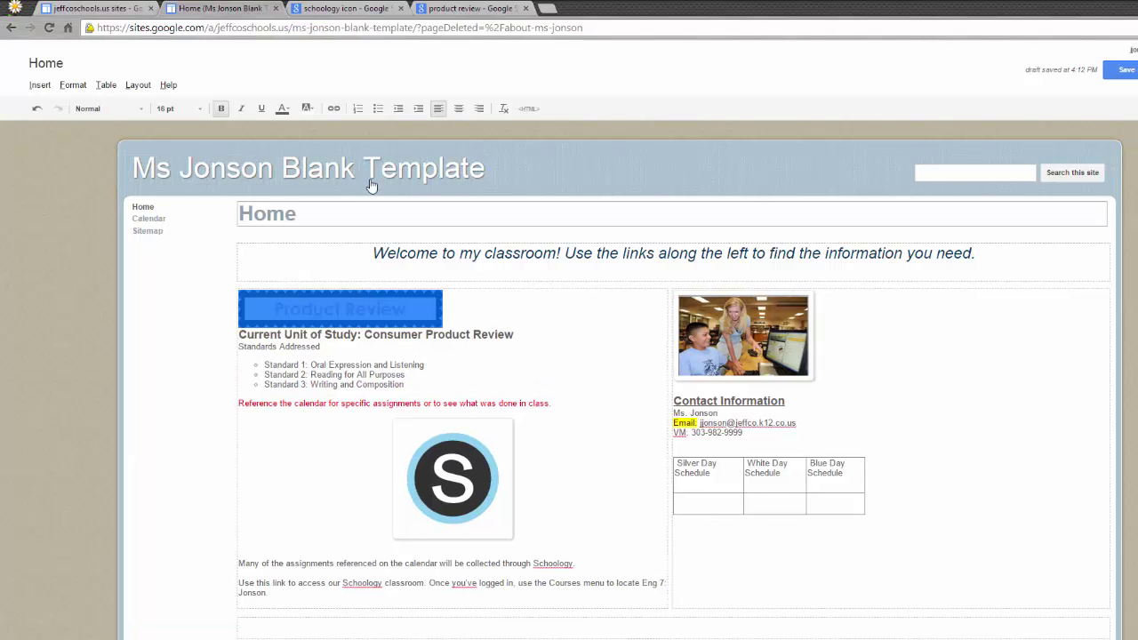
Center the Product Review banner and add a blank line below it.
left_click(459, 113)
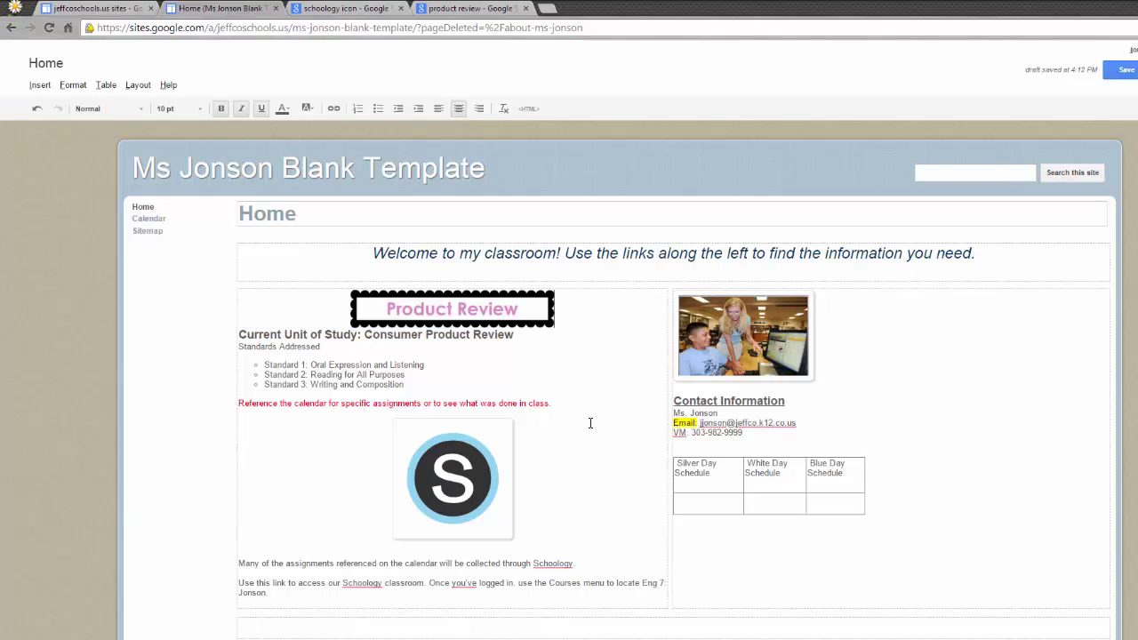
left_click(577, 300)
key("Return")
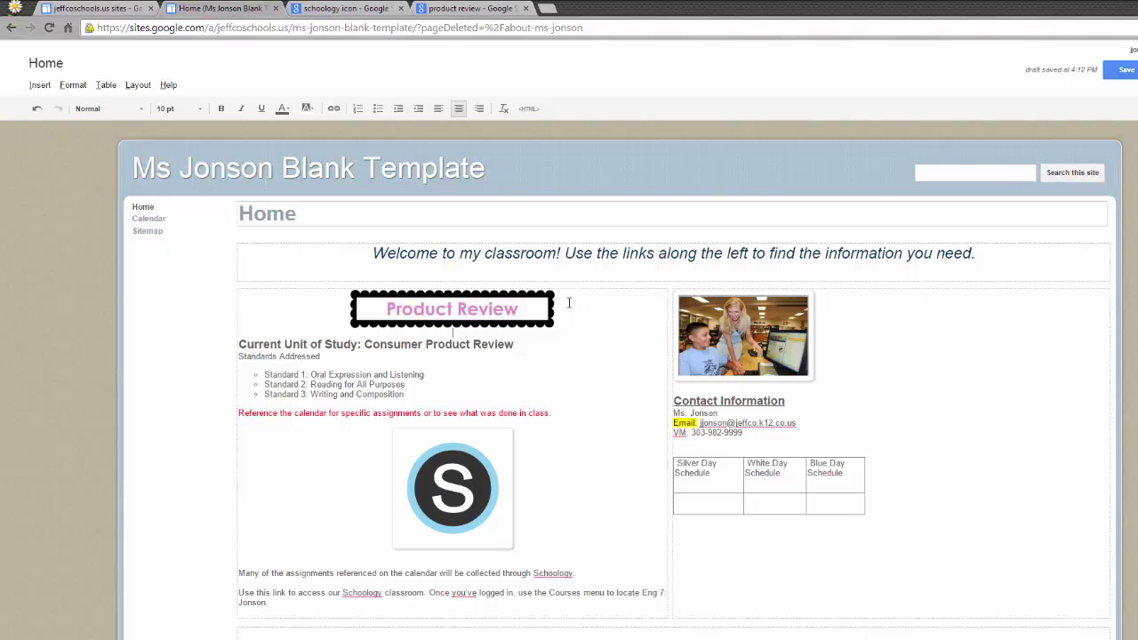
Center the Current Unit of Study heading and separate it from "Standards Addressed" with a blank line.
left_click(242, 343)
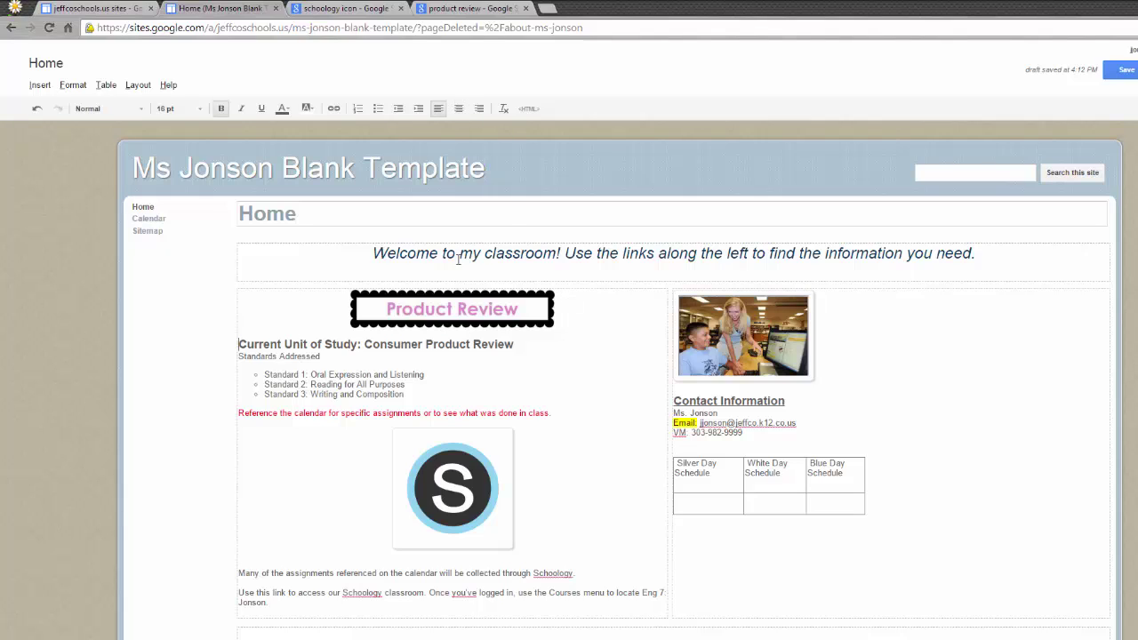
left_click(461, 110)
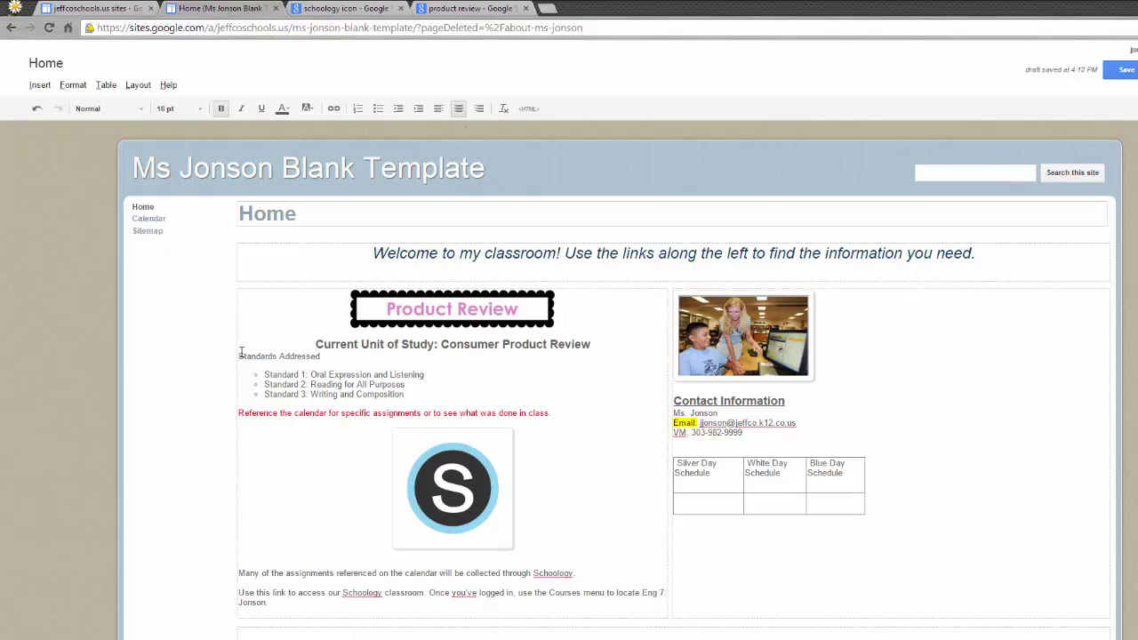
left_click(241, 354)
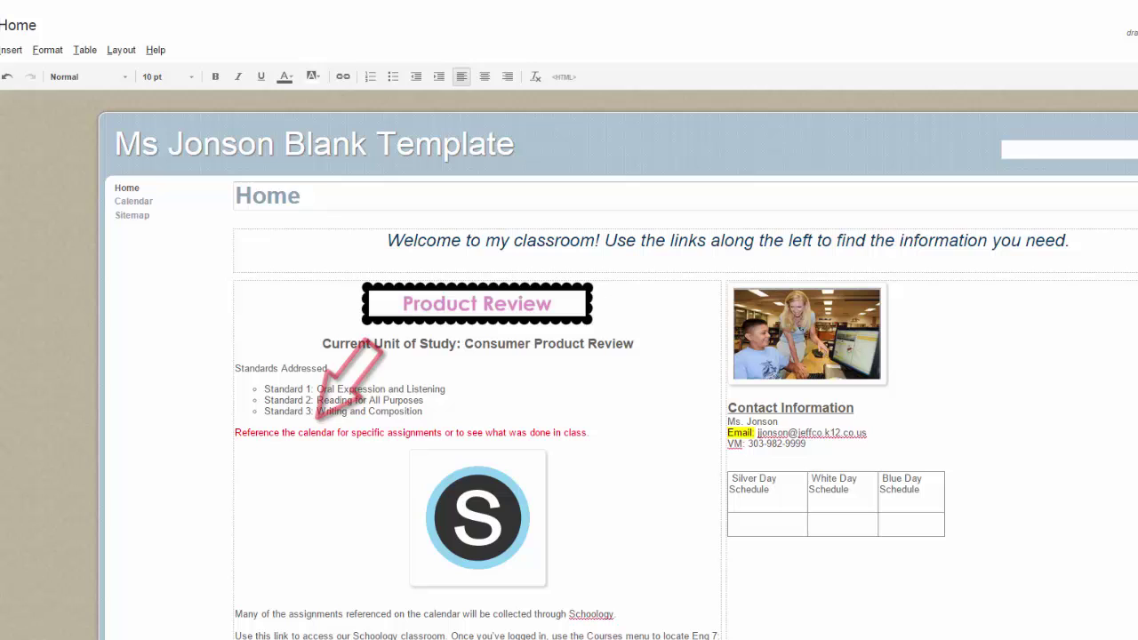
Link the word "calendar" in the red reference sentence to the site's Calendar page.
left_click_drag(298, 433, 335, 434)
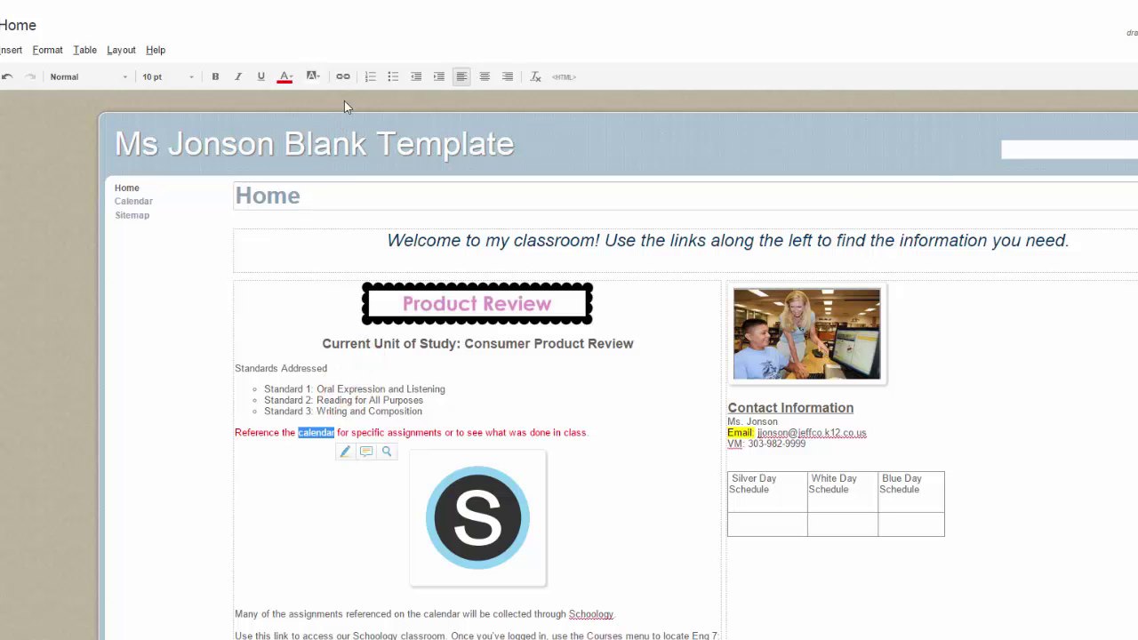
left_click(343, 77)
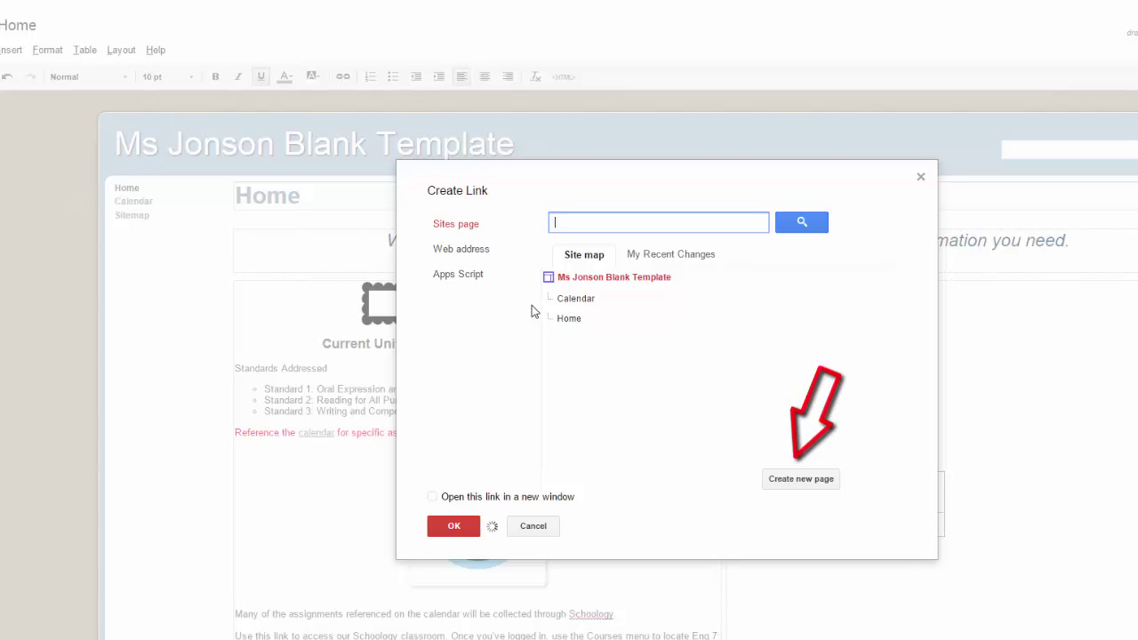
left_click(592, 302)
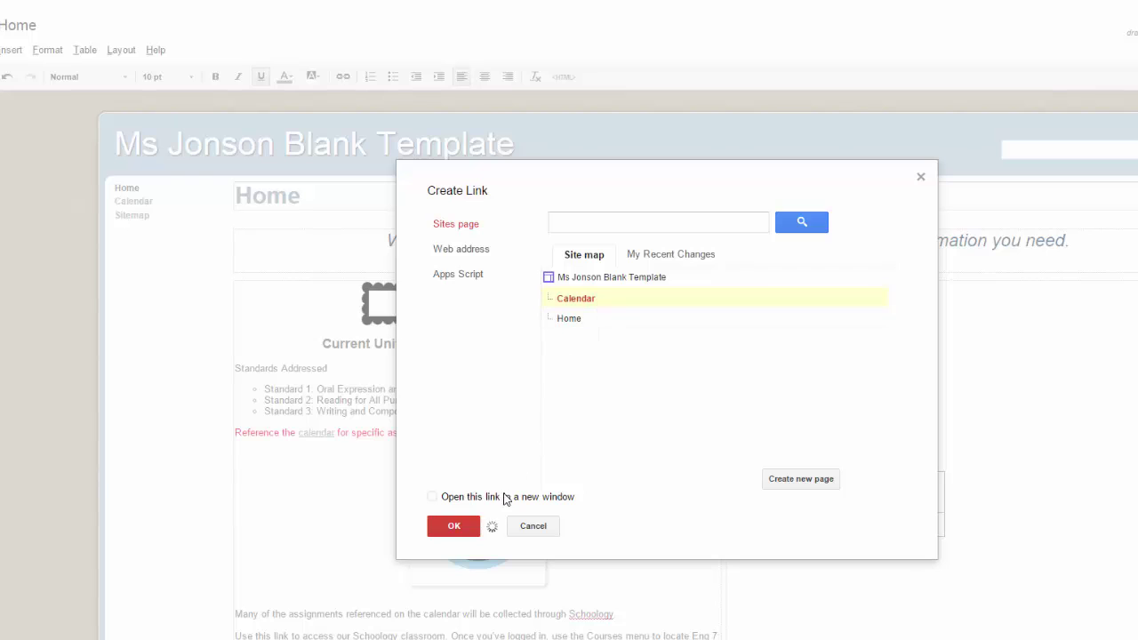
left_click(453, 526)
left_click(315, 511)
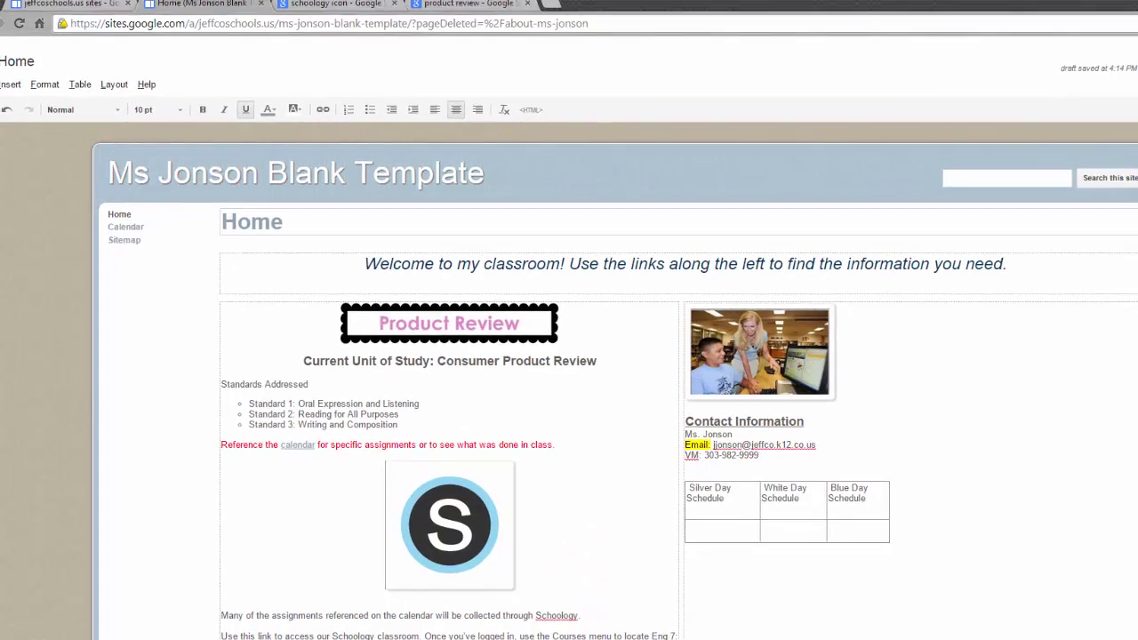
Find the JeffcoSchoology login page through the Employee Connections logins in a new browser tab and copy its web address.
key("ctrl+t")
left_click(474, 336)
left_click(391, 181)
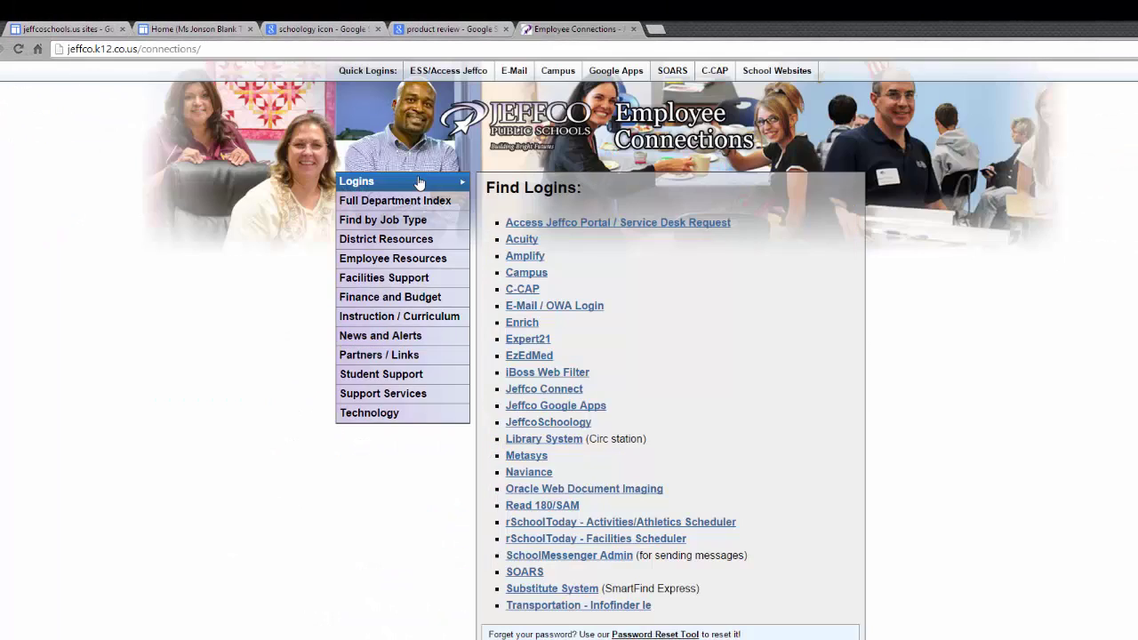
left_click(534, 428)
left_click(787, 281)
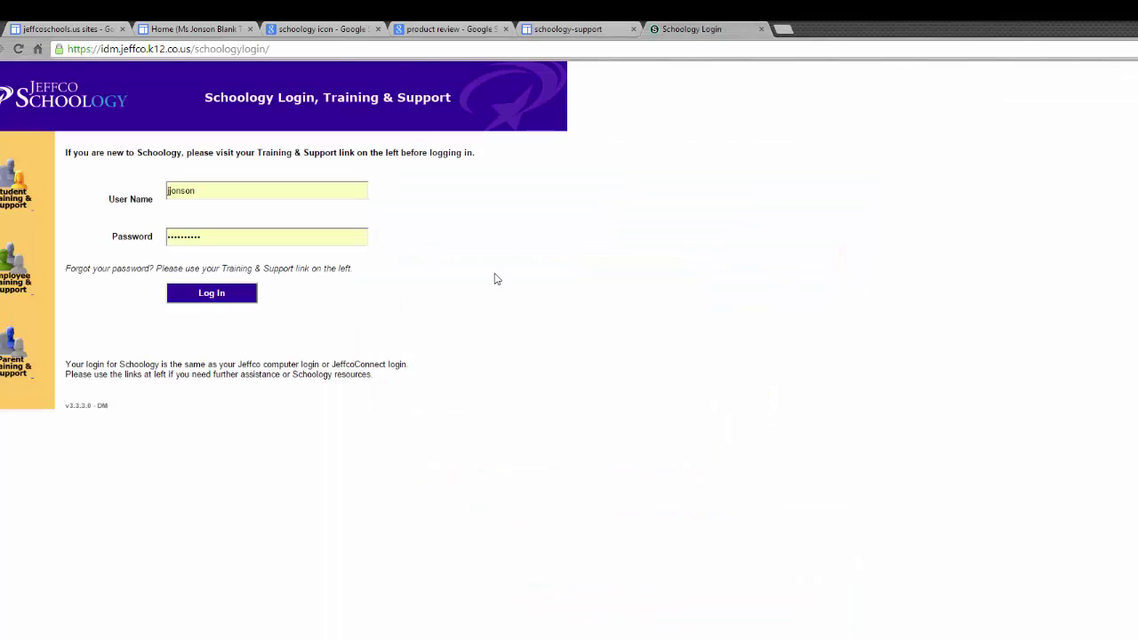
left_click(279, 51)
right_click(279, 51)
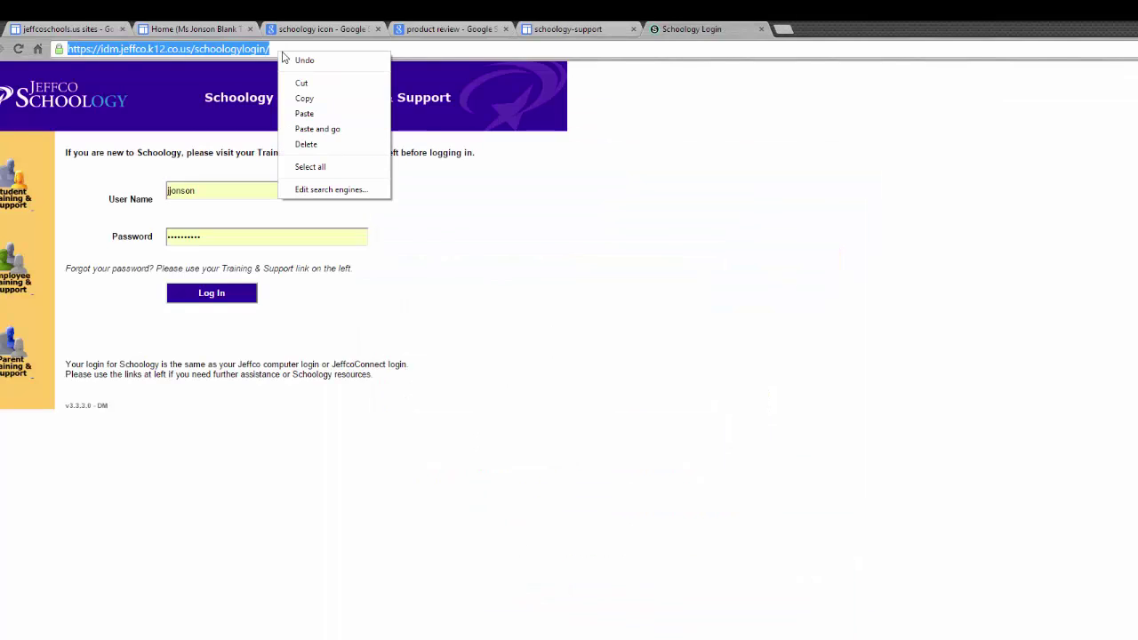
left_click(324, 99)
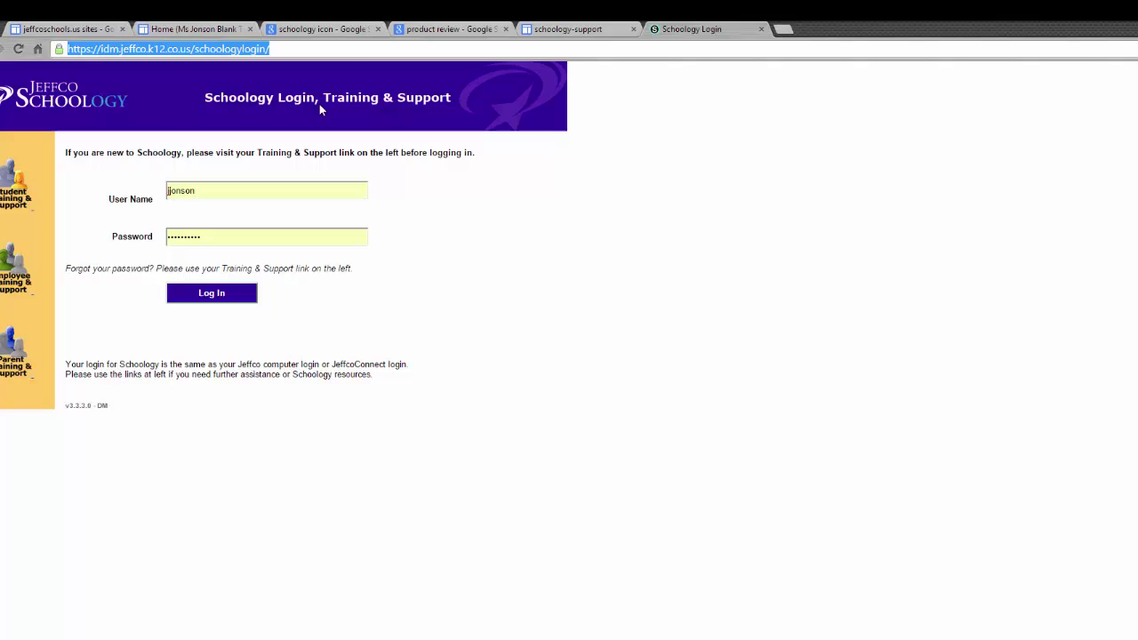
left_click(165, 29)
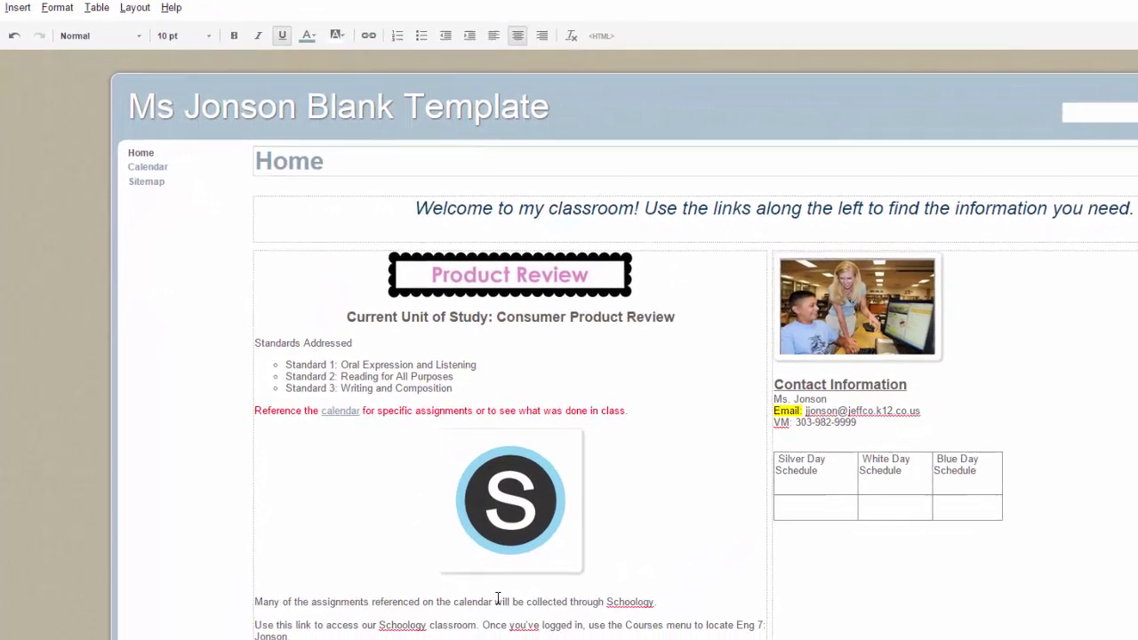
double_click(620, 602)
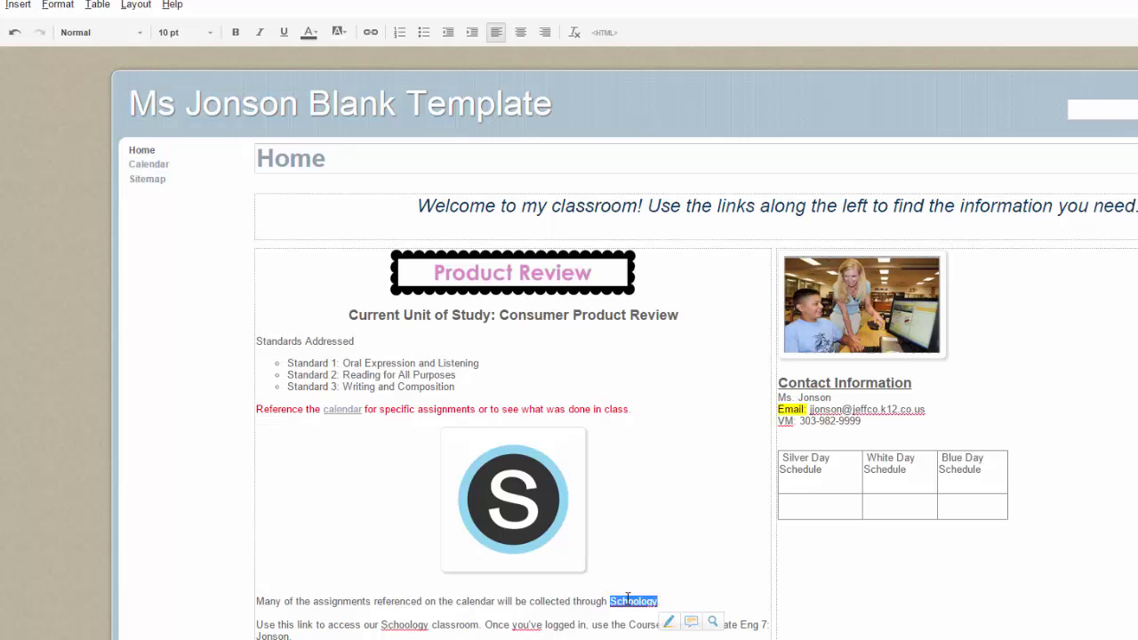
left_click(370, 33)
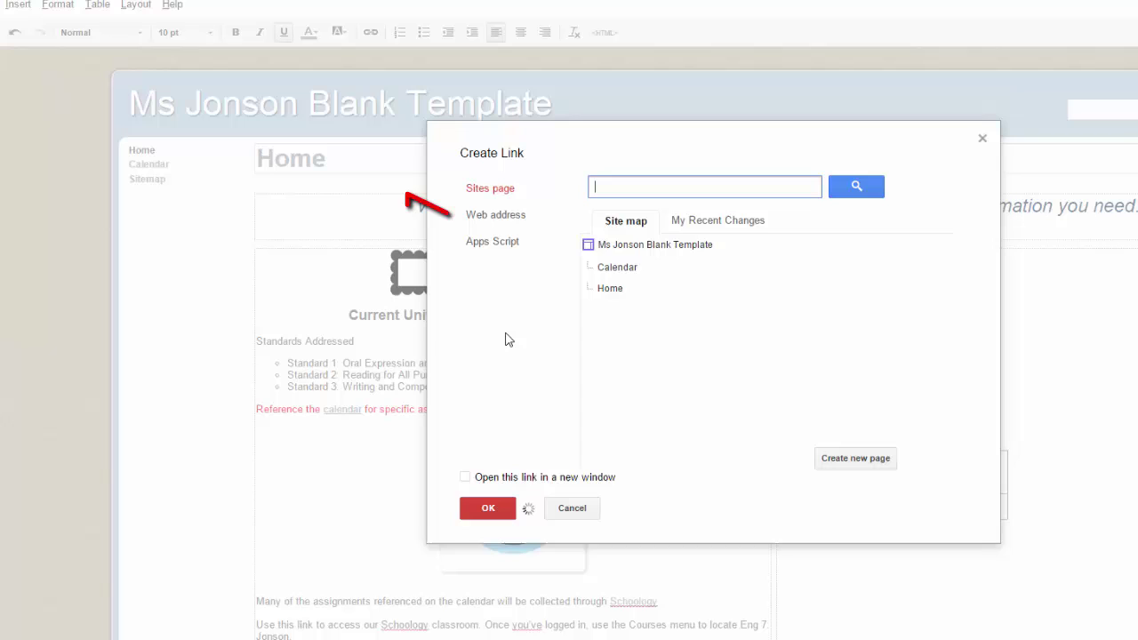
left_click(508, 224)
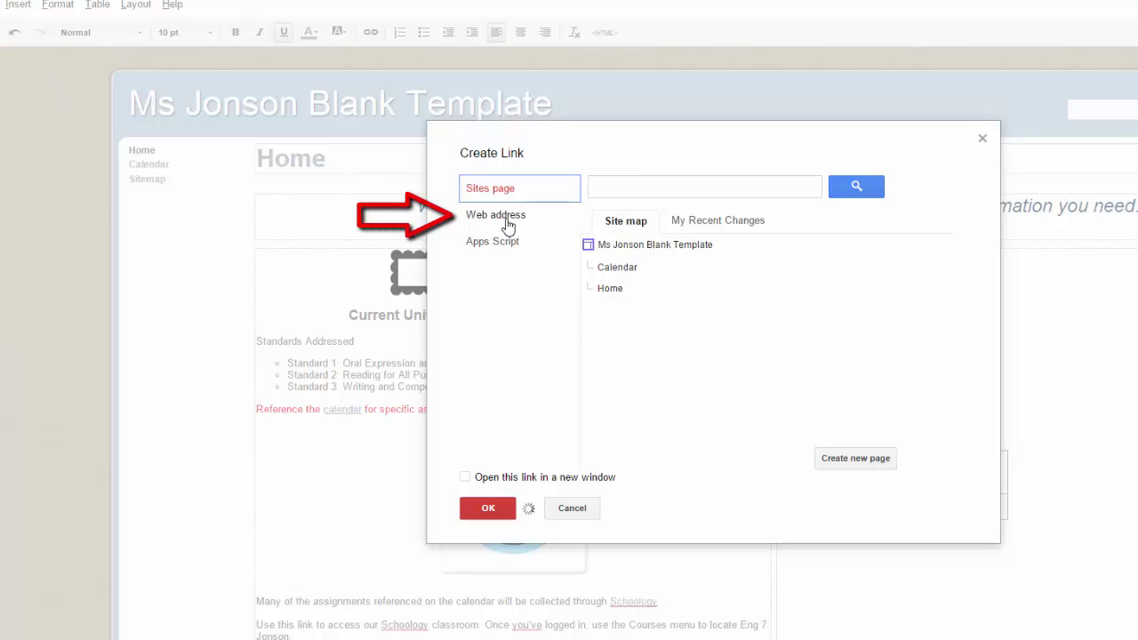
right_click(638, 257)
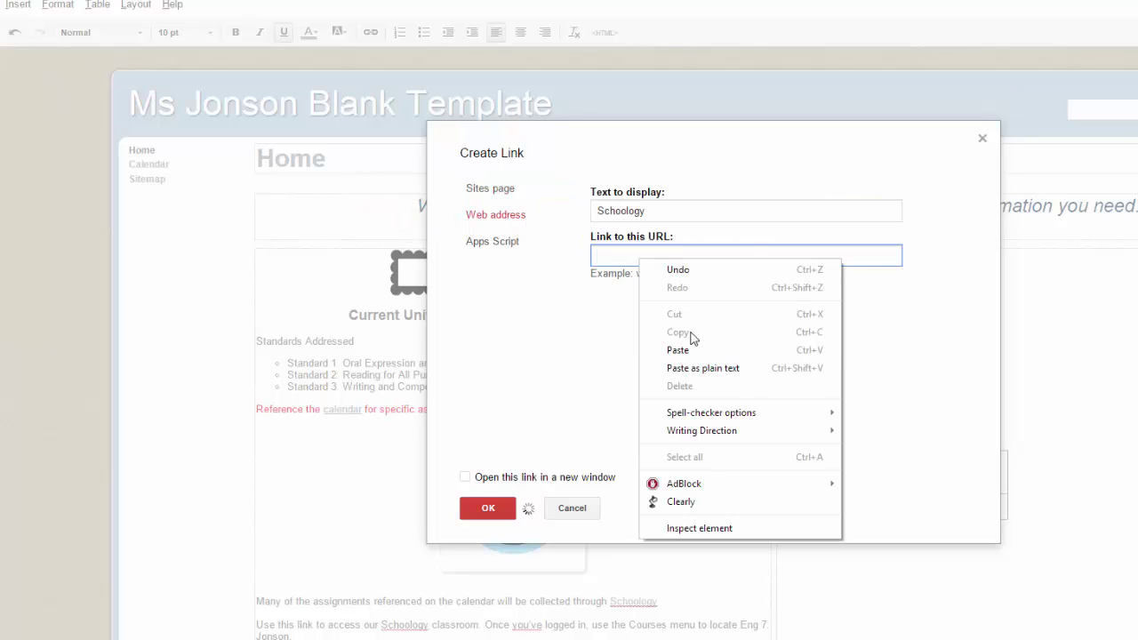
left_click(680, 351)
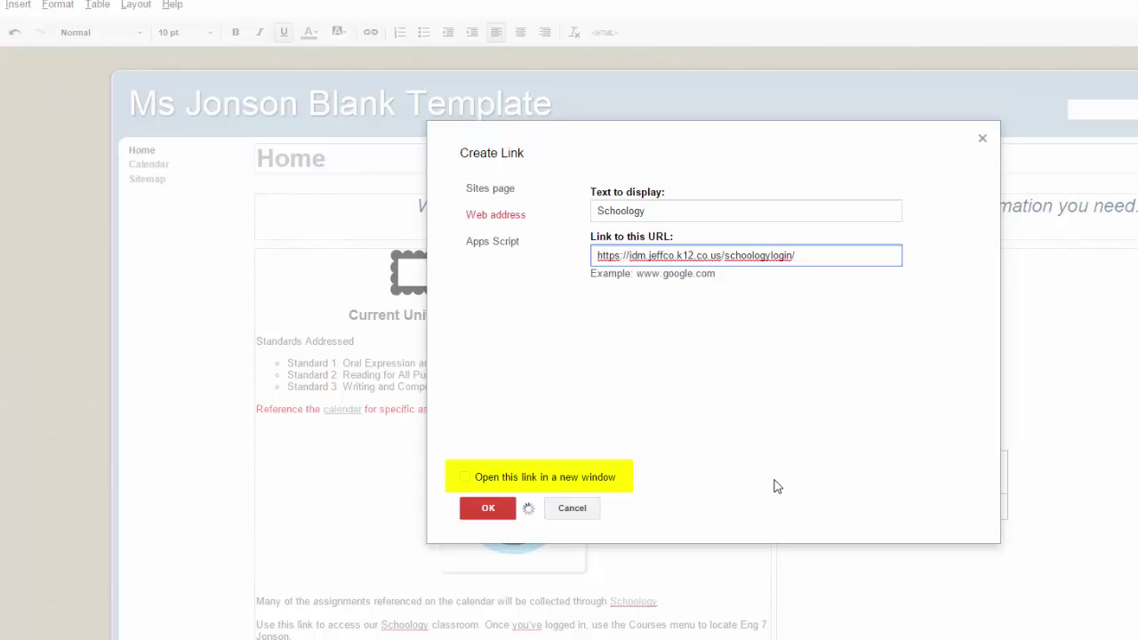
Make the Schoology link open in a new window, create it, and save the Home page.
left_click(472, 480)
left_click(465, 478)
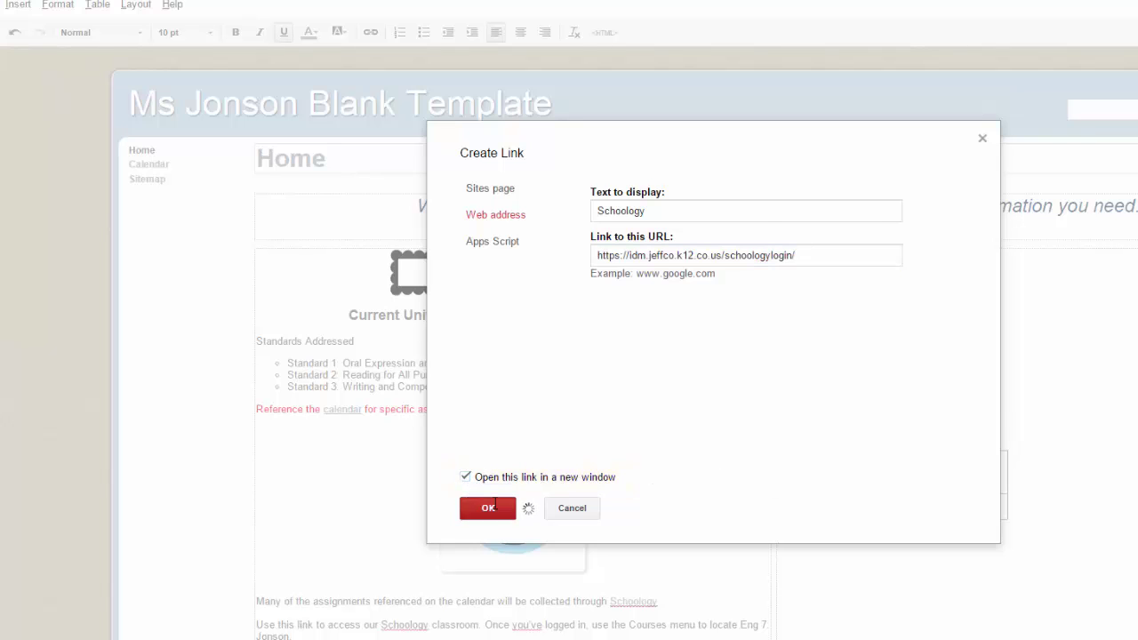
left_click(488, 507)
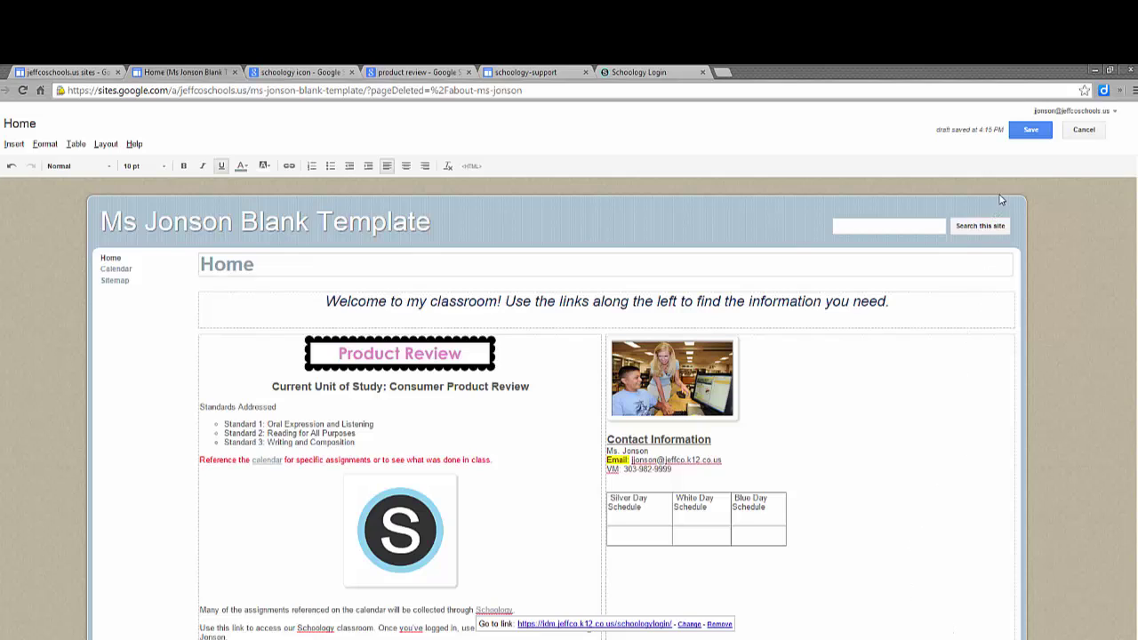
left_click(1030, 130)
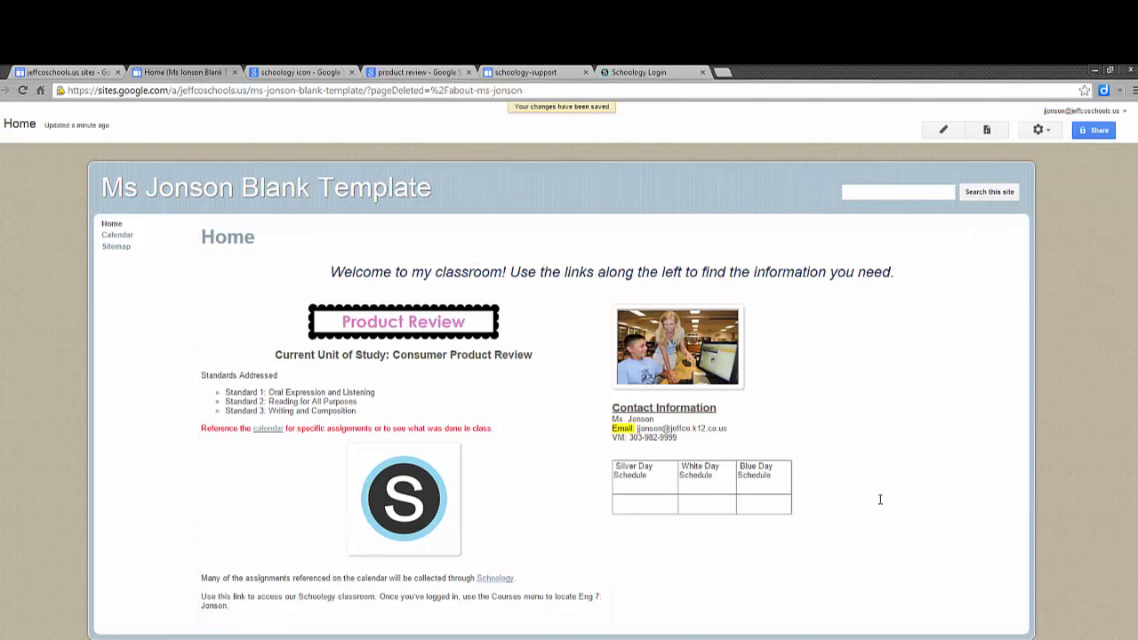